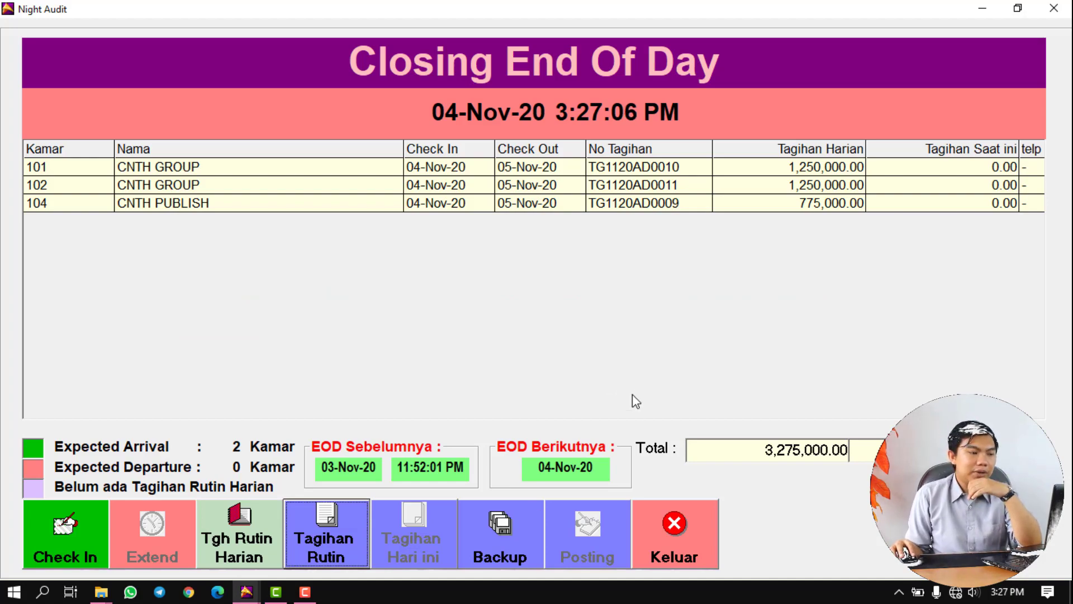
Leave the end-of-day closing and review the cashier's guest folio list and the housekeeping room status.
left_click(675, 533)
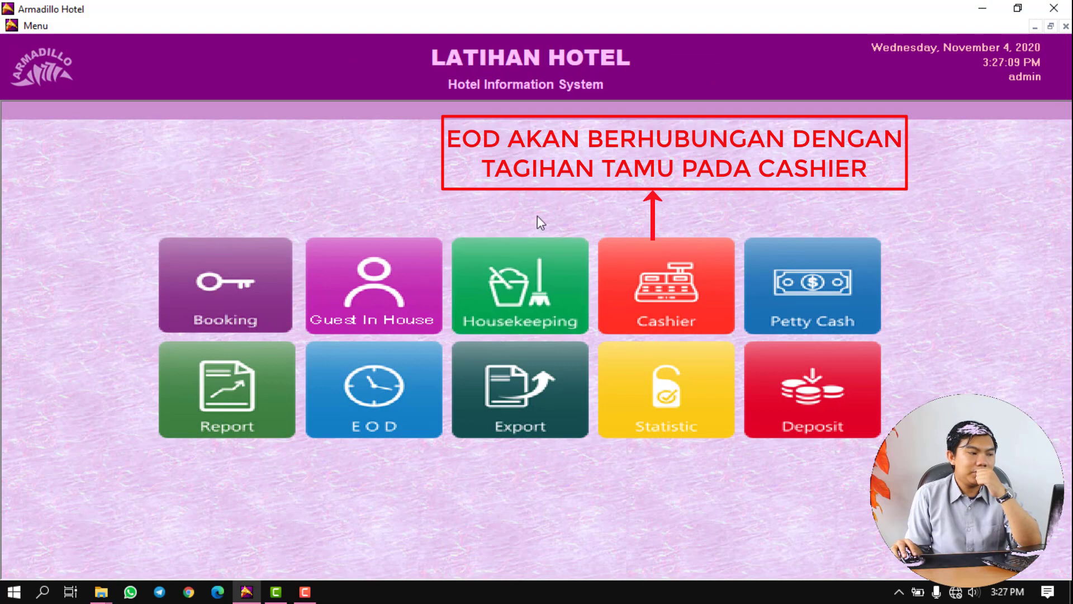
left_click(644, 283)
left_click(598, 522)
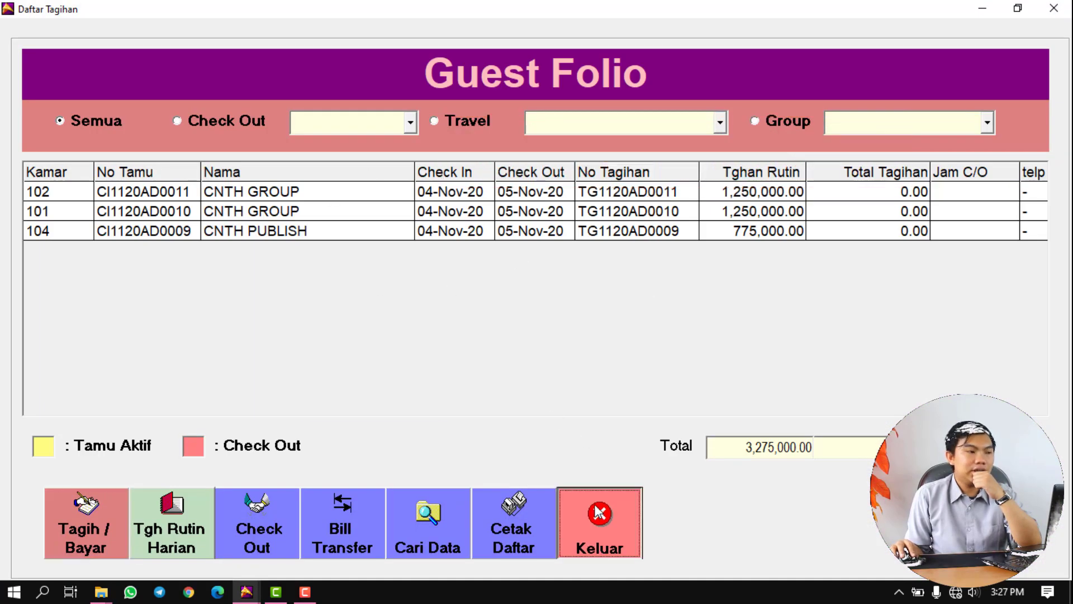
left_click(525, 304)
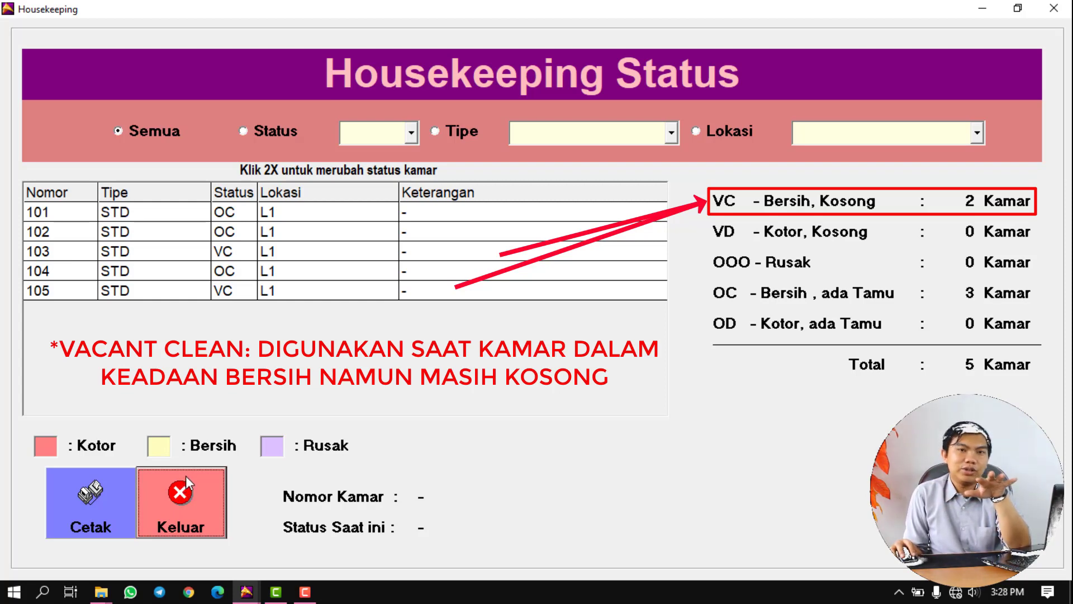
left_click(180, 496)
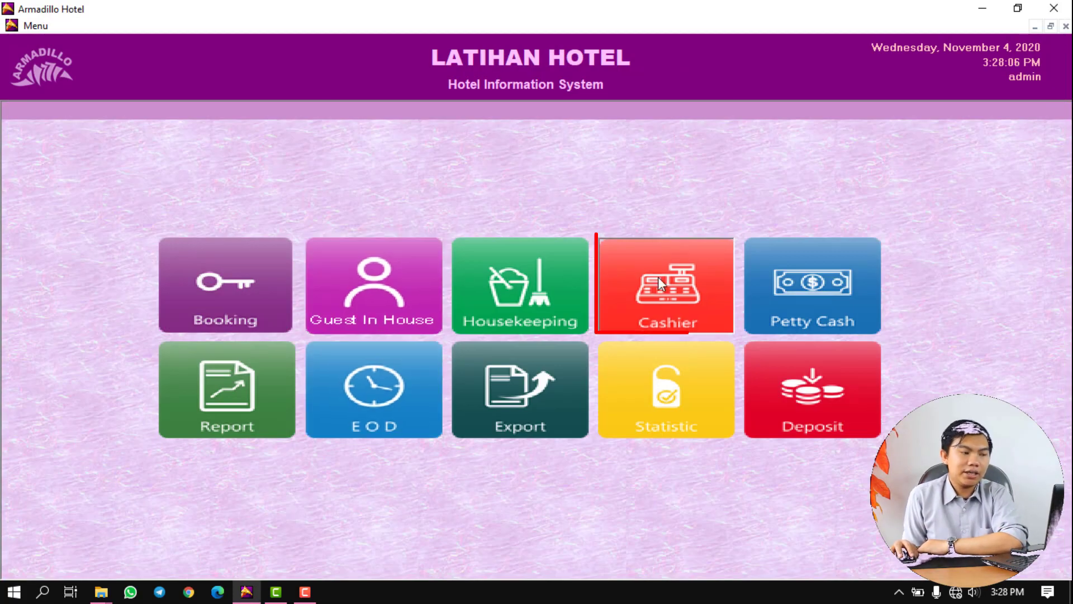
View the guest bill of room 104 from the cashier's guest folio list, and return to the list.
left_click(658, 276)
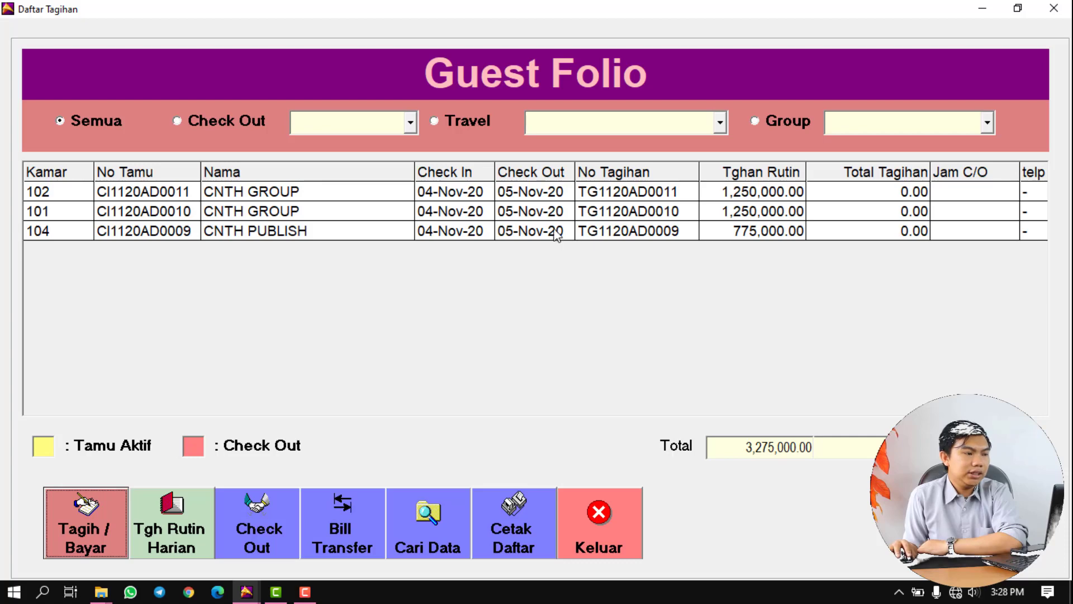
left_click(336, 215)
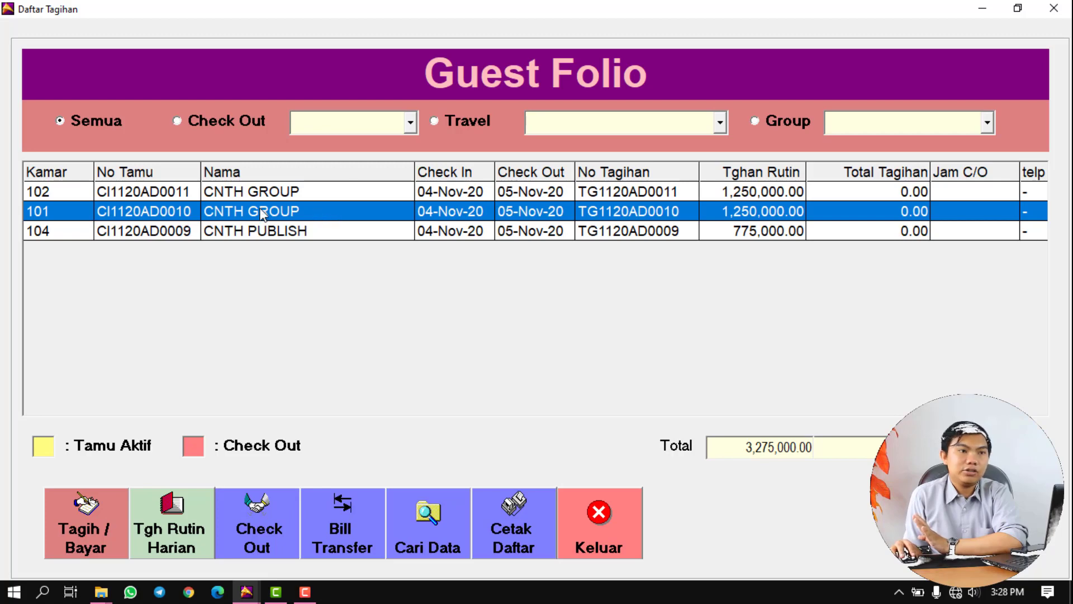
left_click(286, 235)
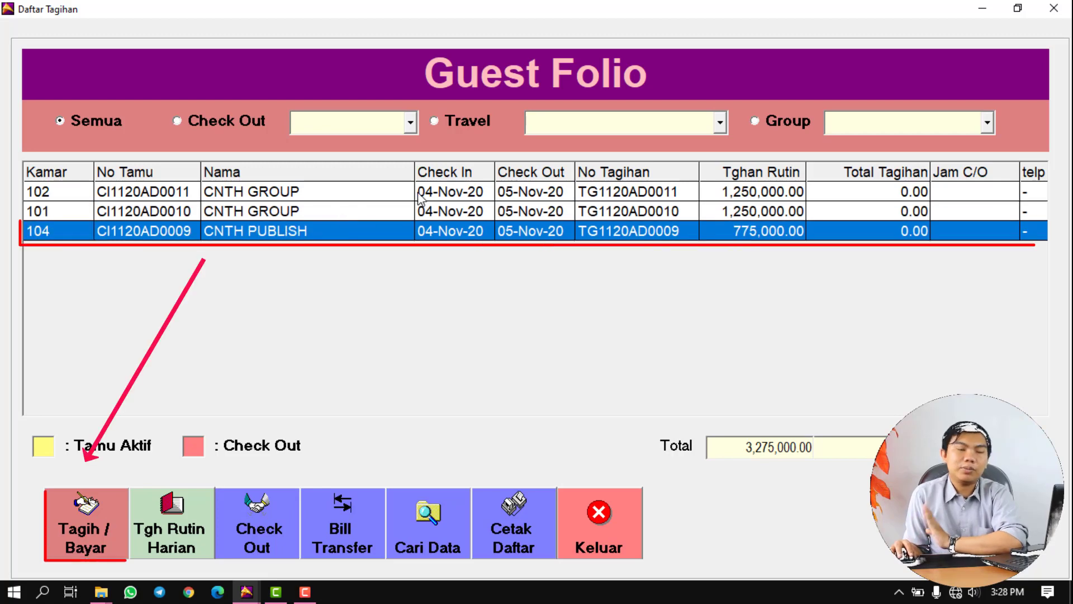
left_click(92, 527)
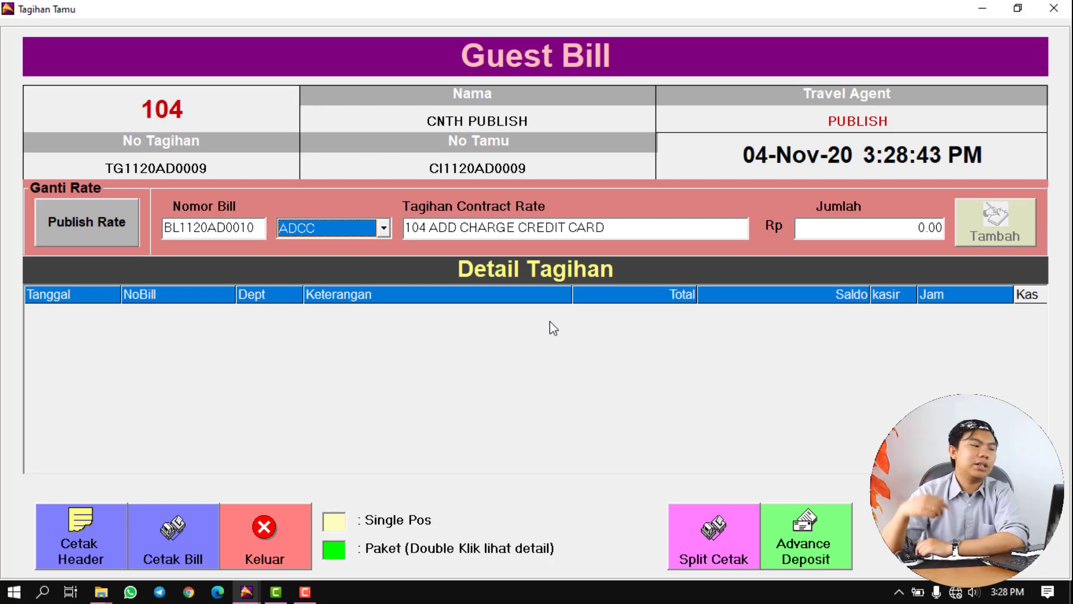
left_click(294, 535)
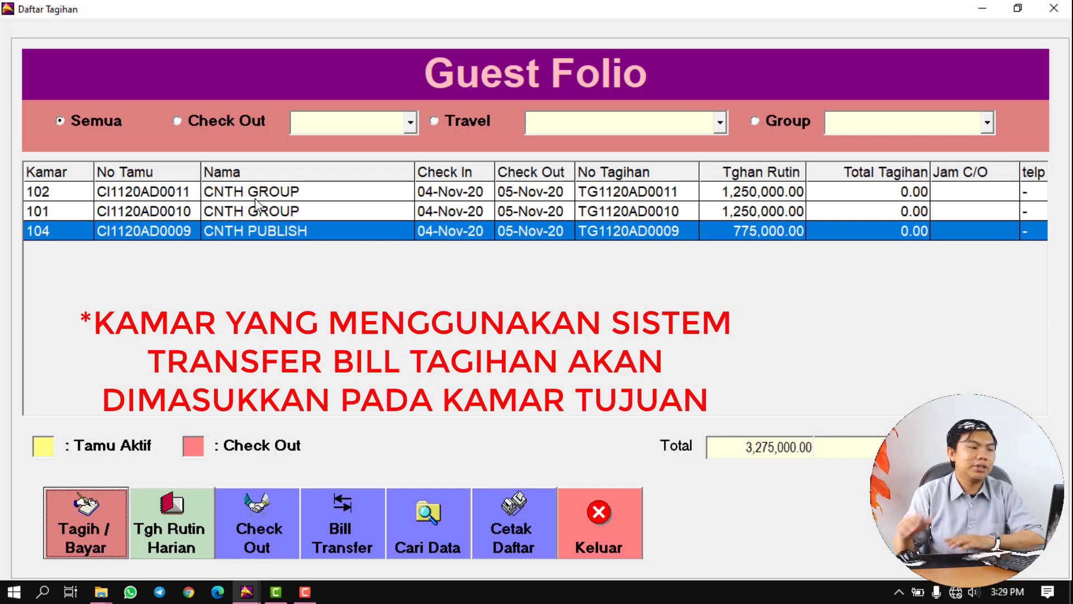
View the guest bills of rooms 101 and 102, and close the guest folio list.
left_click(521, 213)
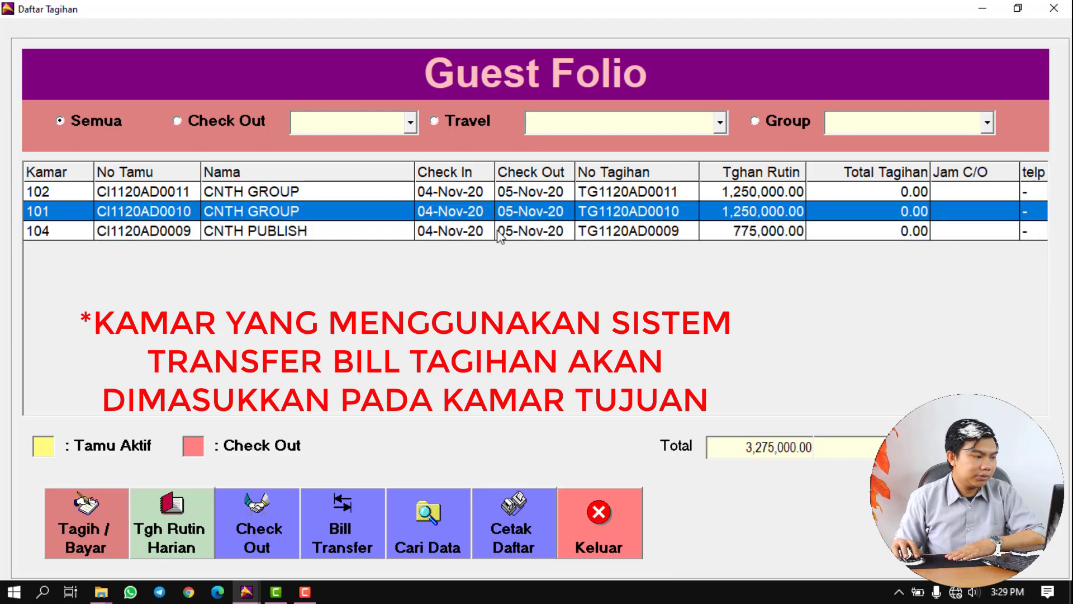
left_click(85, 538)
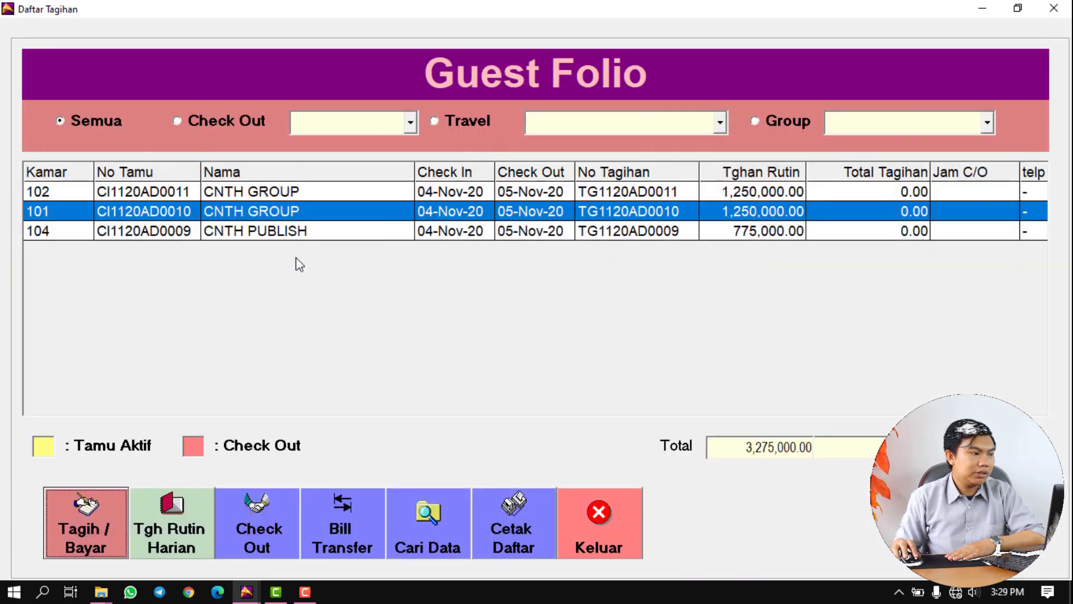
left_click(308, 195)
left_click(80, 528)
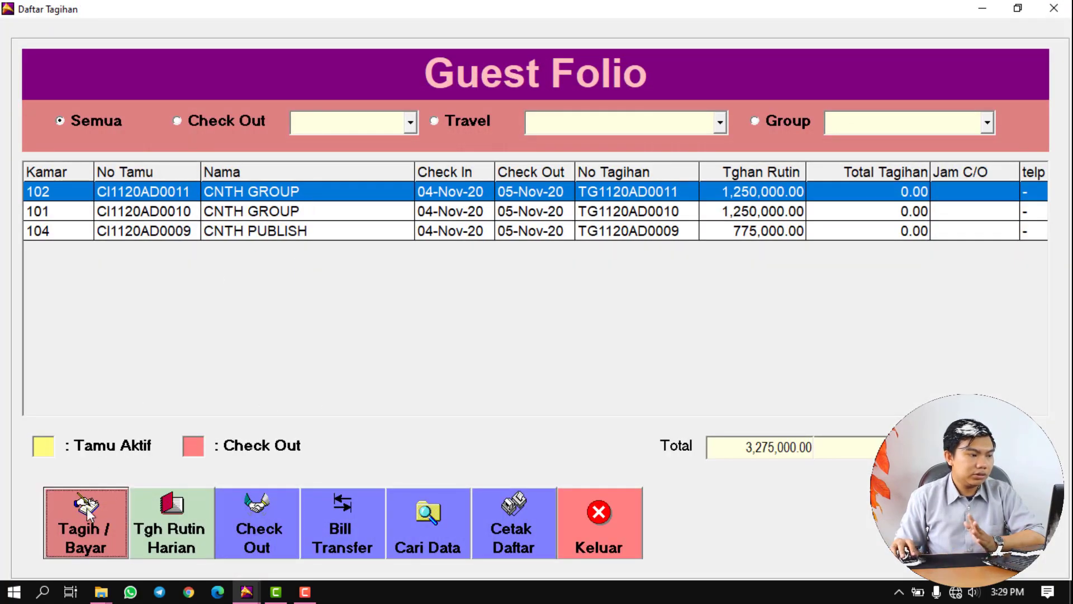
left_click(258, 546)
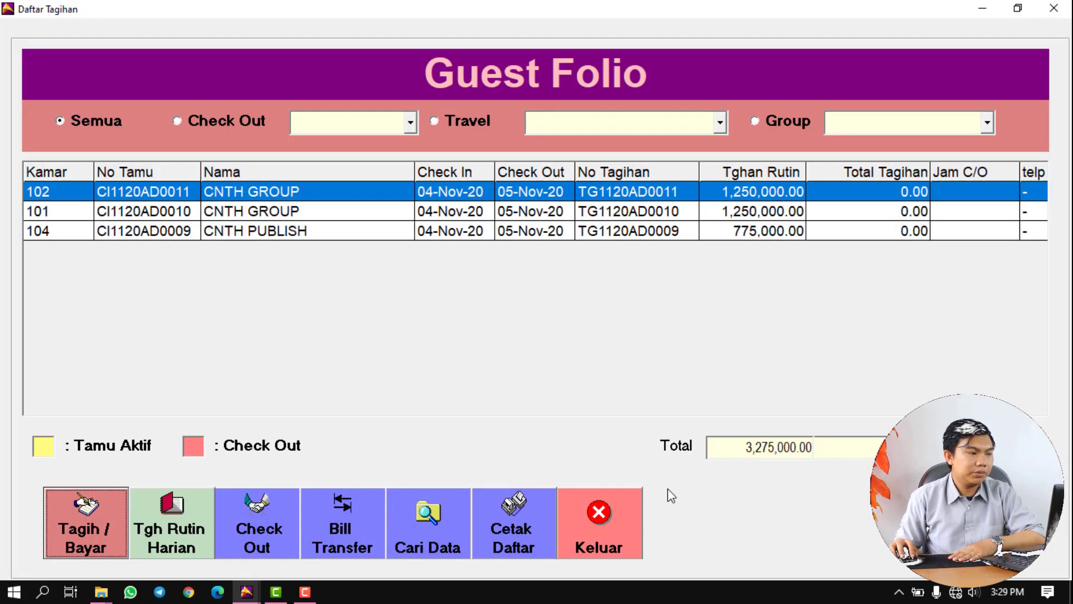
left_click(599, 520)
Examine the room current status statistics and the Income Audit report, and return to the main menu.
left_click(666, 383)
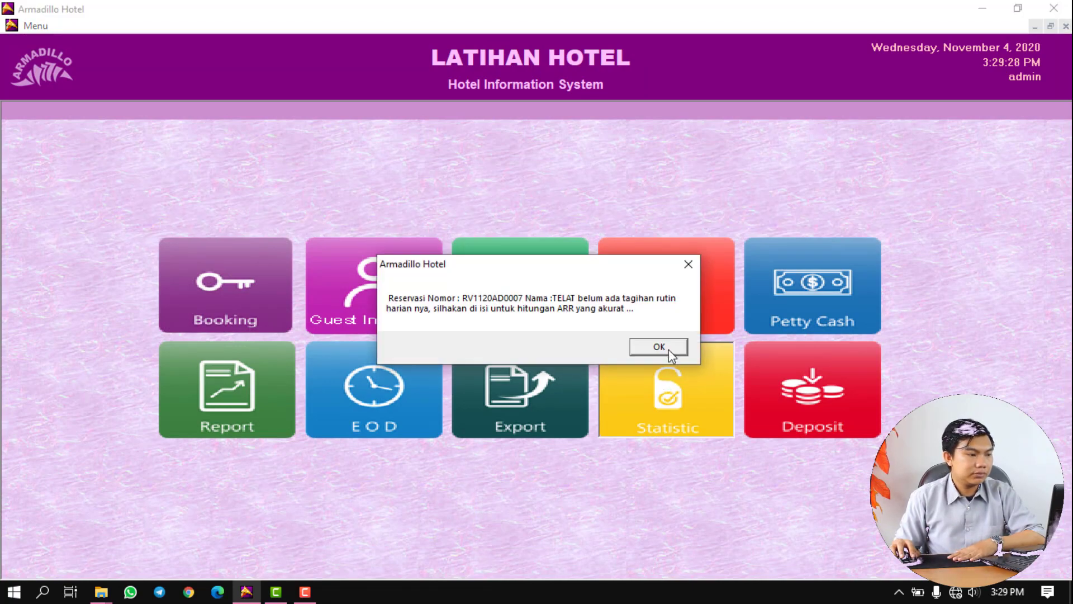
left_click(672, 355)
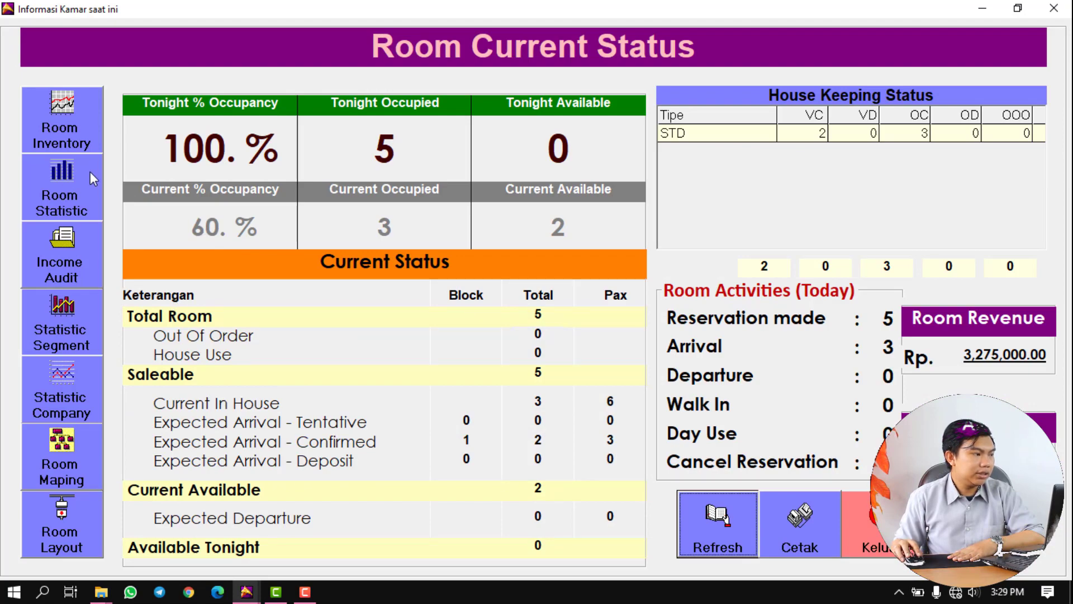
left_click(57, 252)
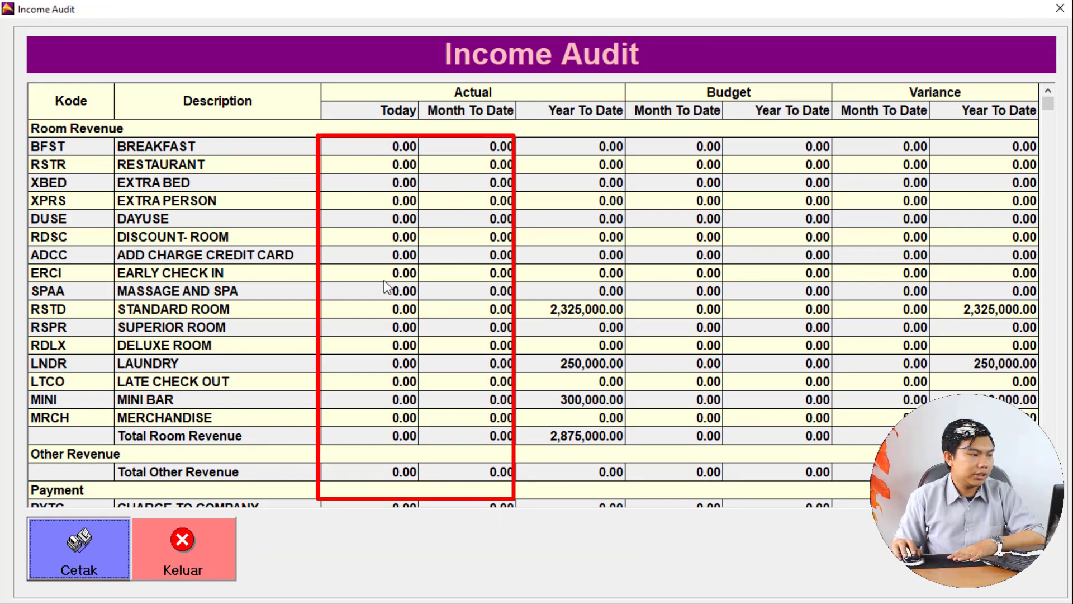
left_click(195, 555)
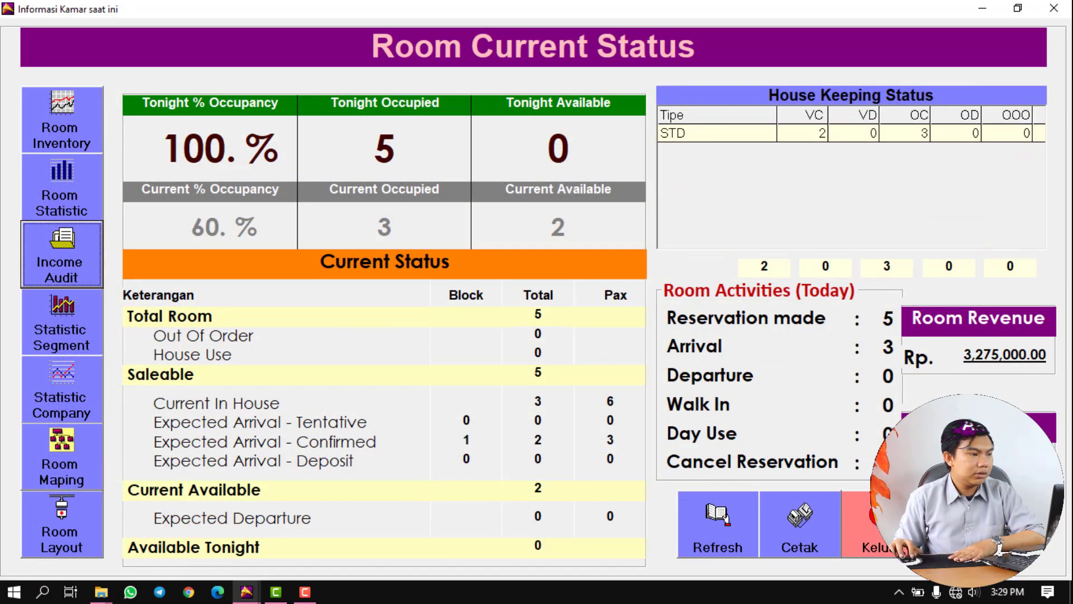
left_click(888, 529)
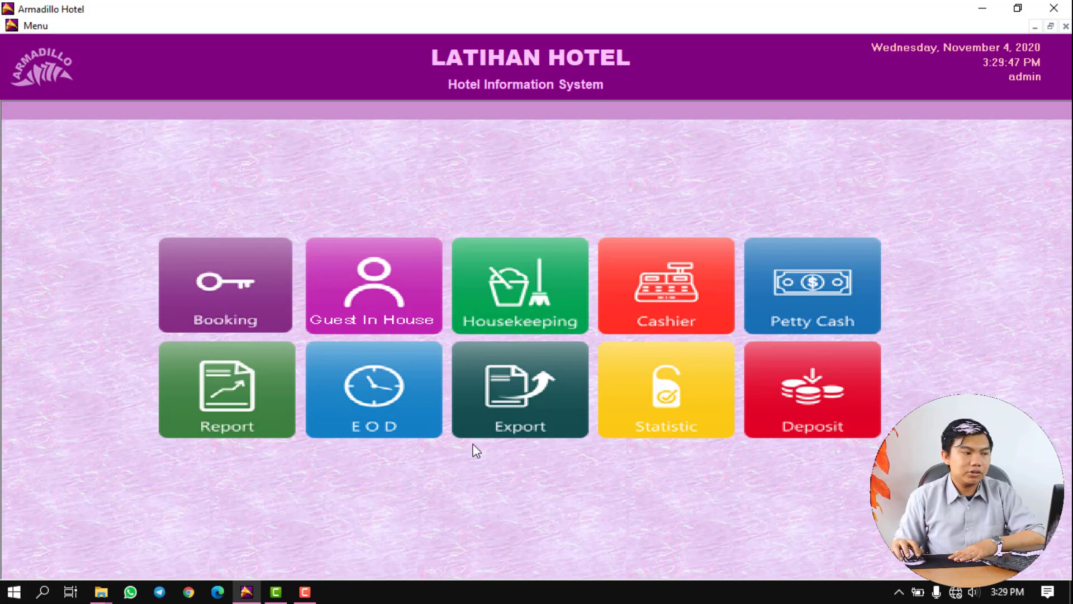
Compare the checked-in guests in the end-of-day closing with the Guest In House list.
left_click(403, 396)
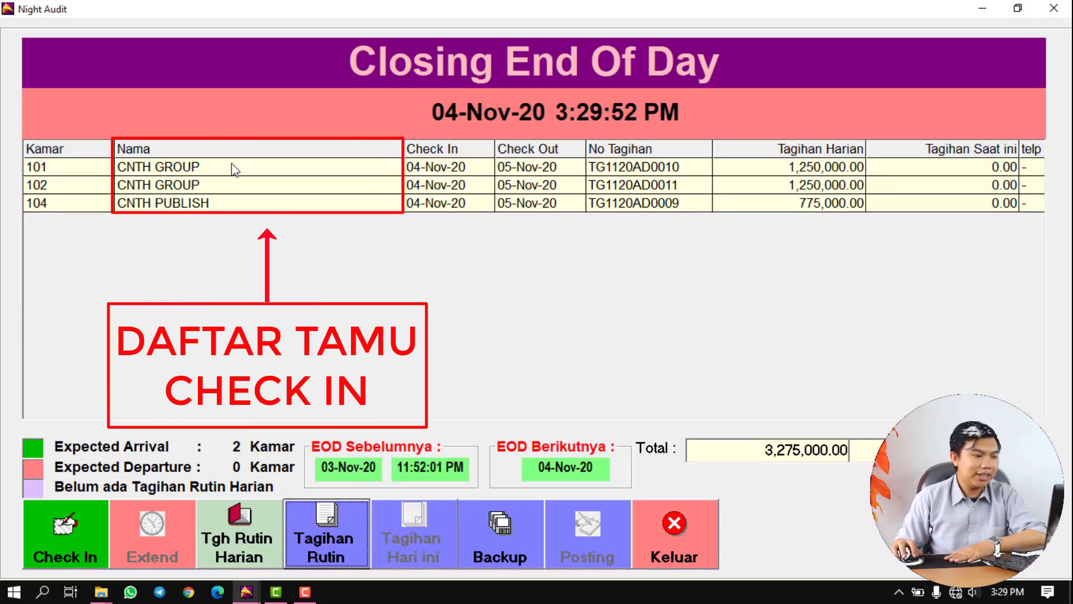
left_click(688, 524)
left_click(370, 292)
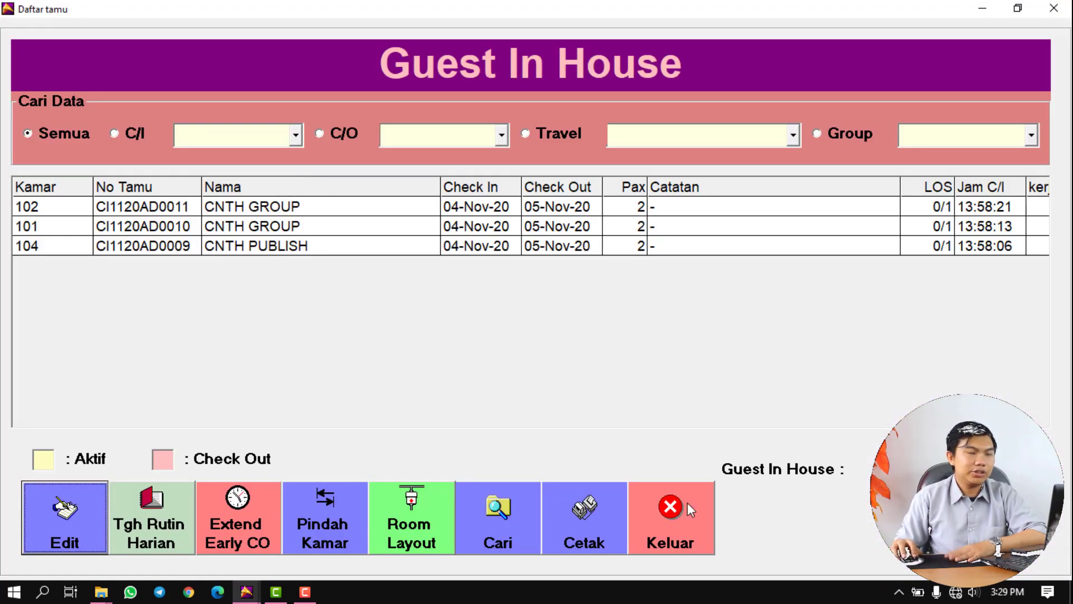
left_click(687, 502)
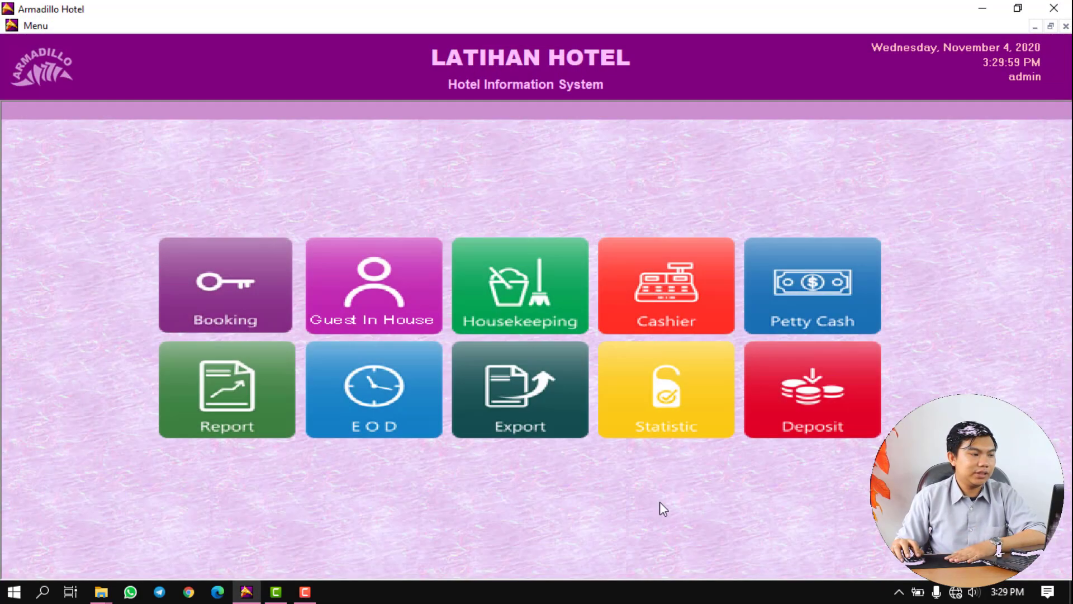
From the end-of-day closing's expected arrivals, move the check-in date of the reservation blocked for room 103 to 05-Nov-20 and save it.
left_click(393, 432)
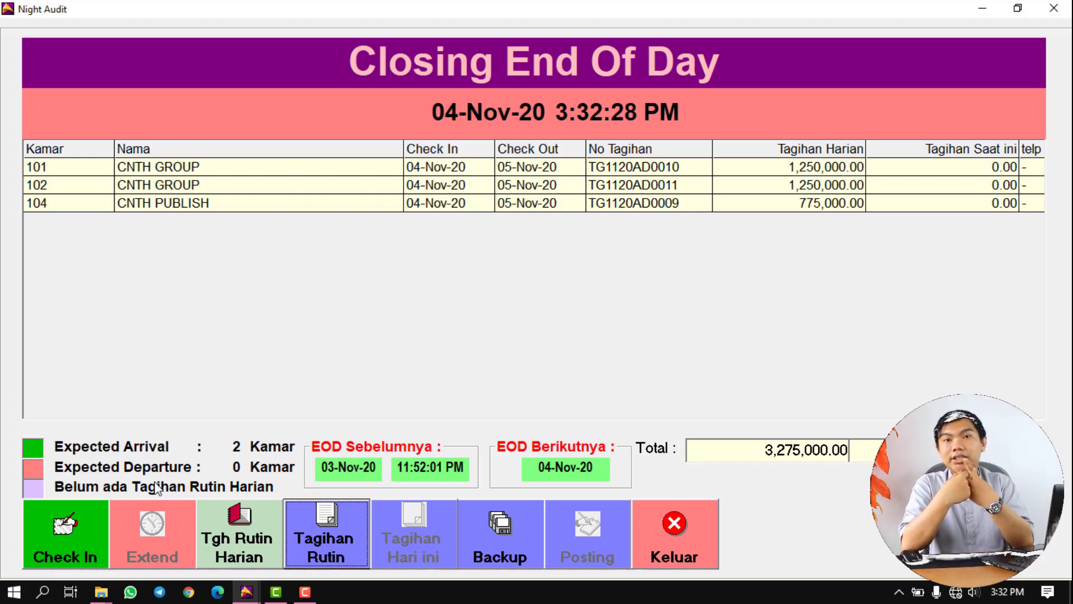
left_click(75, 544)
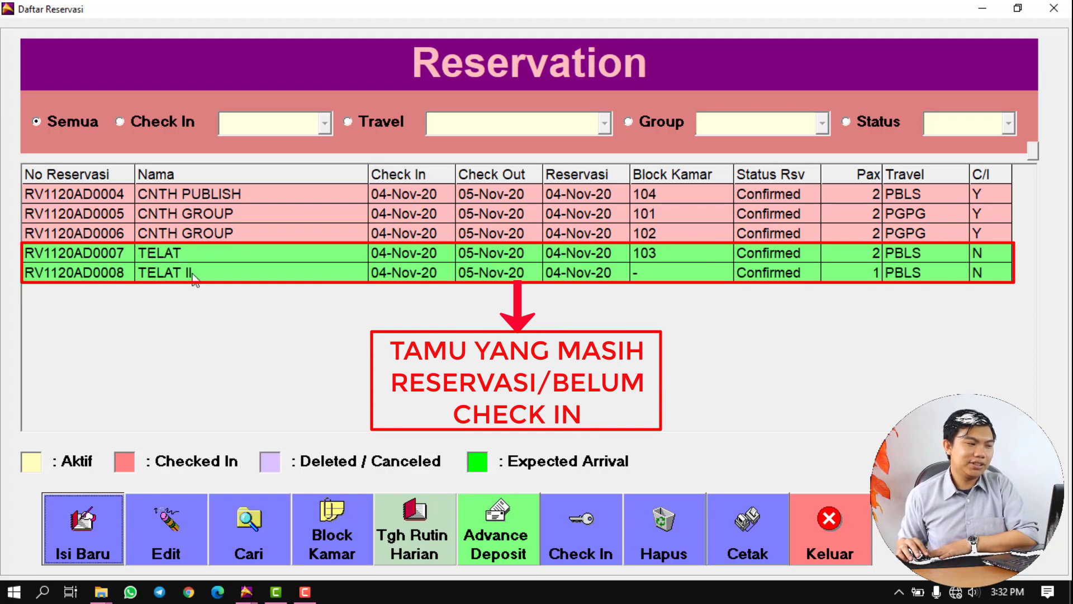
left_click(398, 258)
left_click(174, 536)
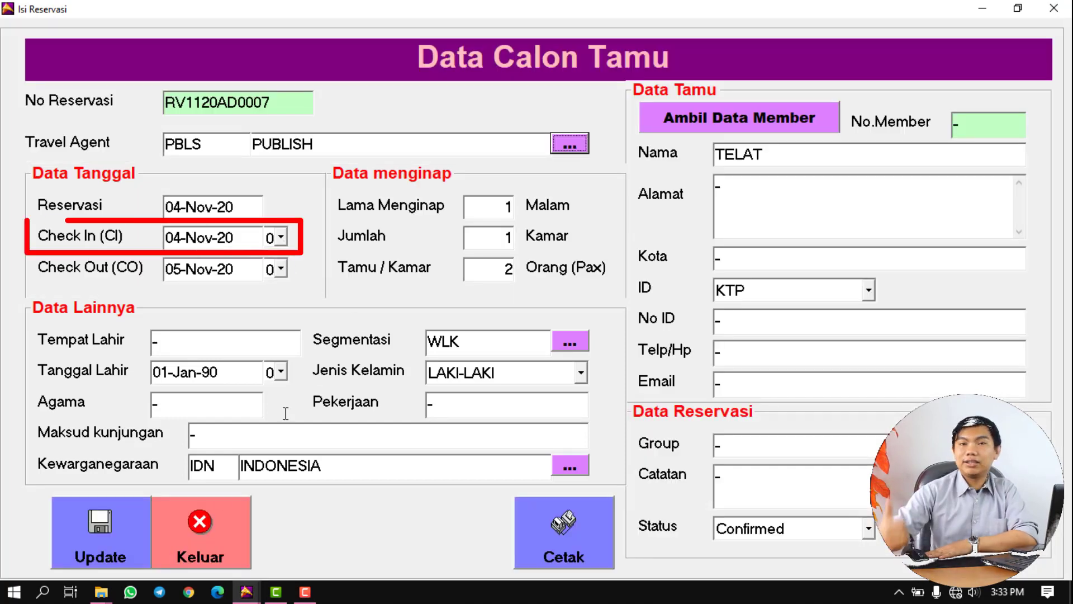
left_click(281, 237)
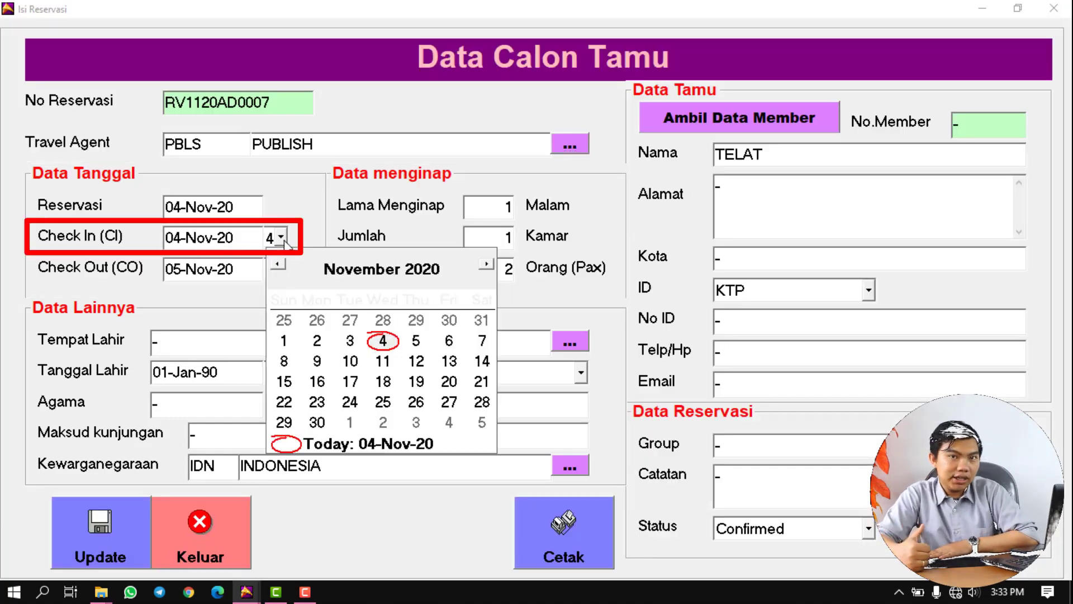
left_click(416, 342)
left_click(131, 513)
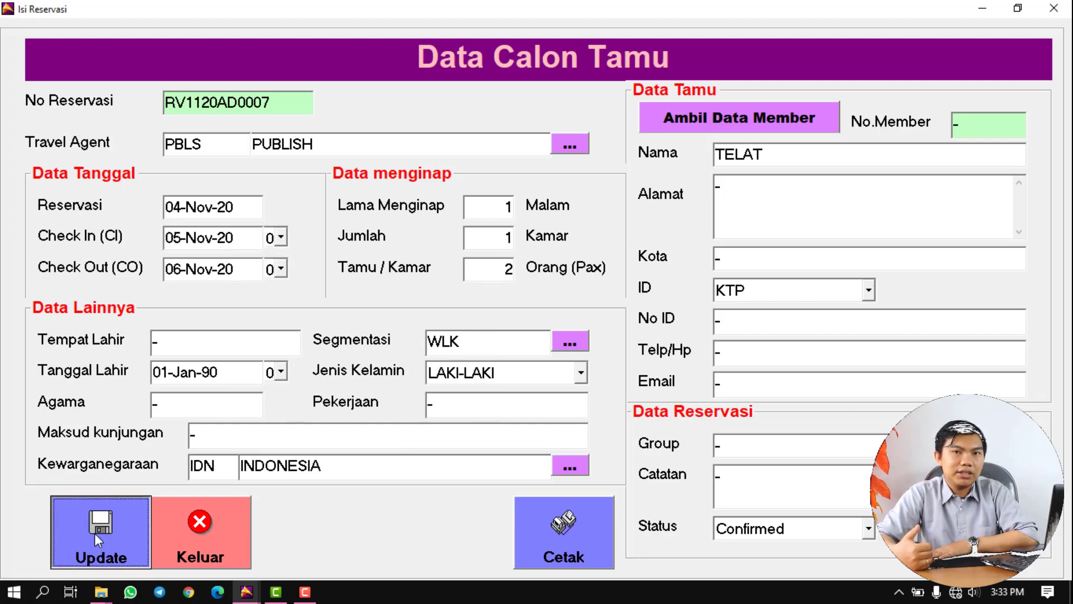
left_click(563, 342)
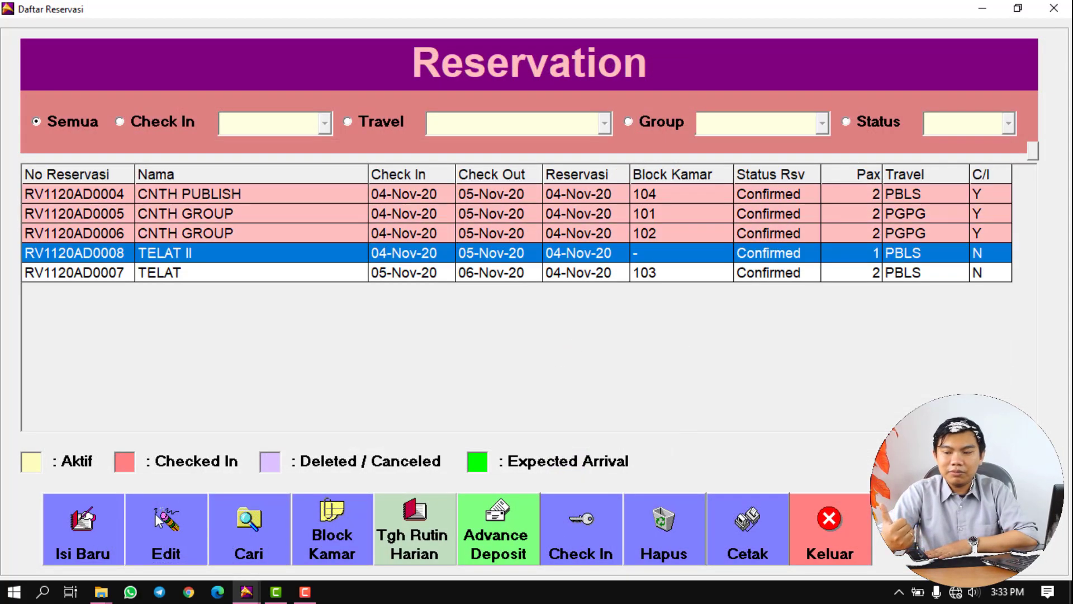
Set the status of the expected-arrival reservation without a blocked room to Cancel, save it and close the reservation list.
left_click(199, 513)
left_click(869, 527)
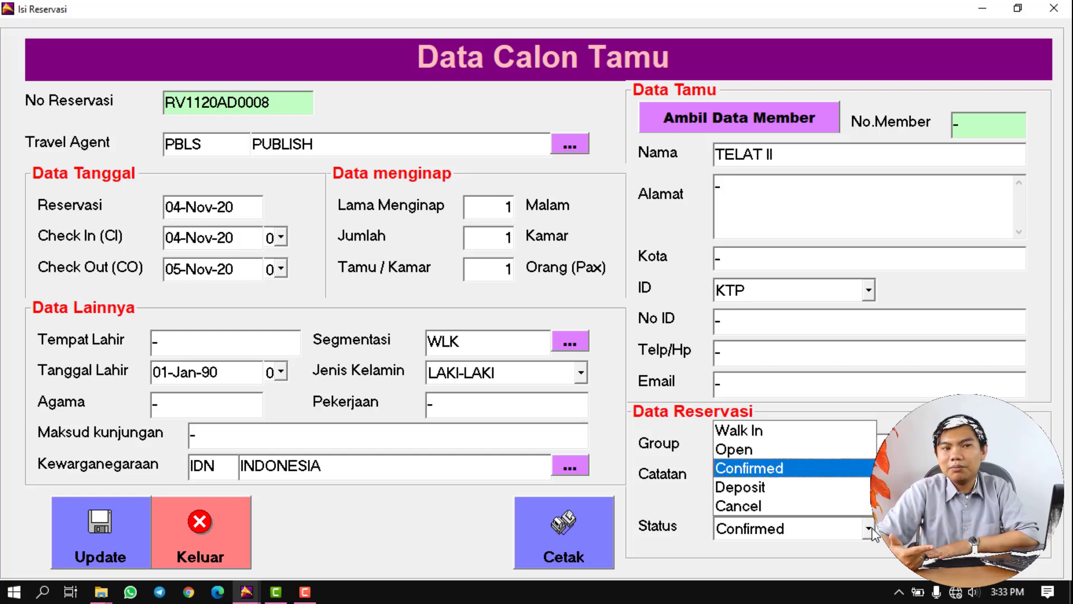
left_click(847, 506)
left_click(102, 542)
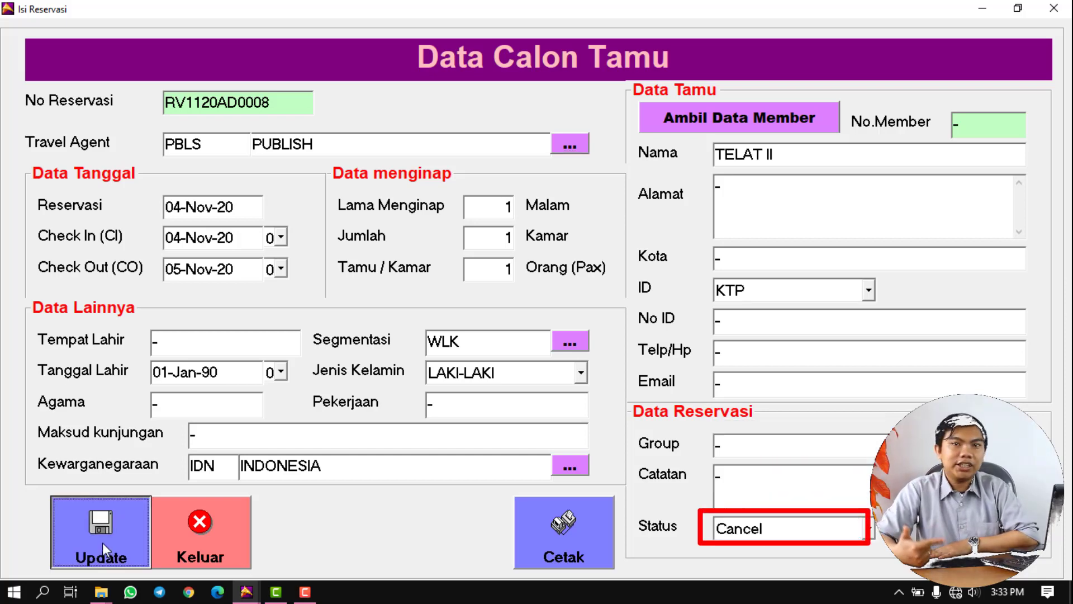
left_click(581, 346)
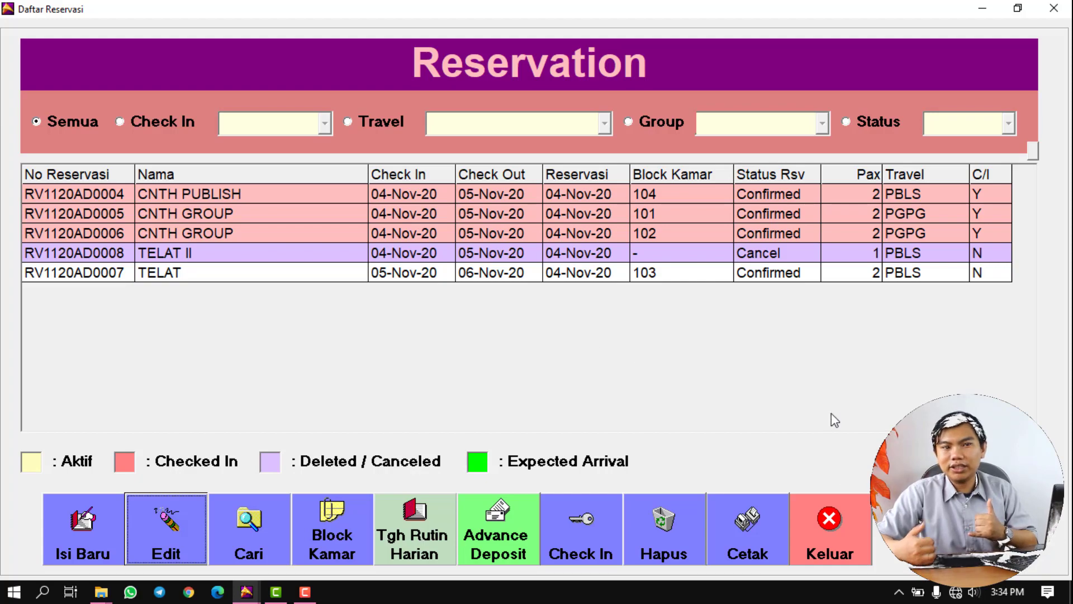
left_click(838, 537)
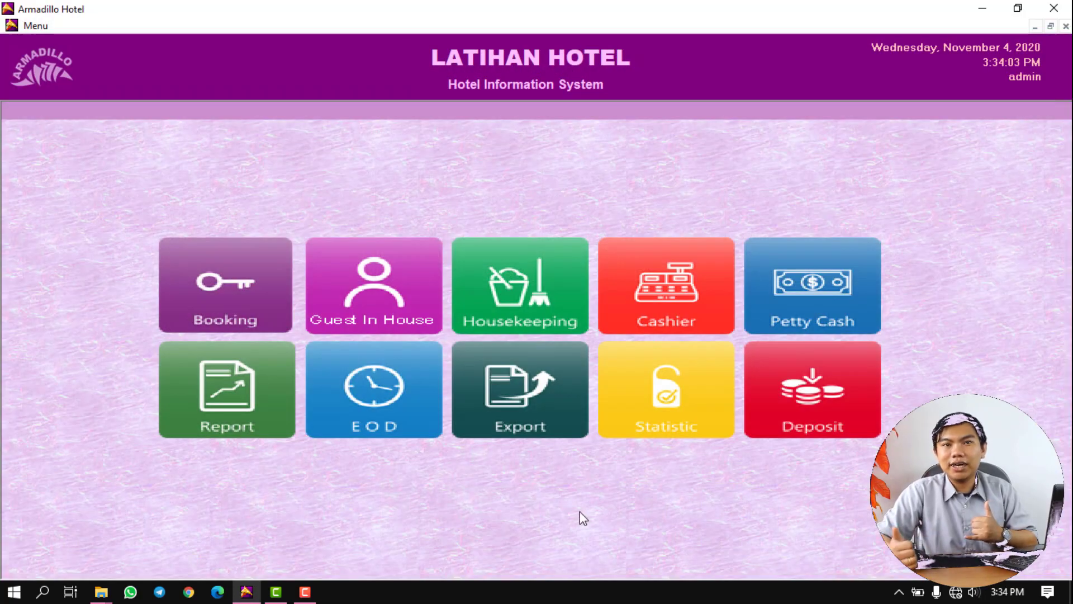
Open the end-of-day closing, turn off automatic system time and manually set the Windows clock's hour to 11 PM.
left_click(369, 418)
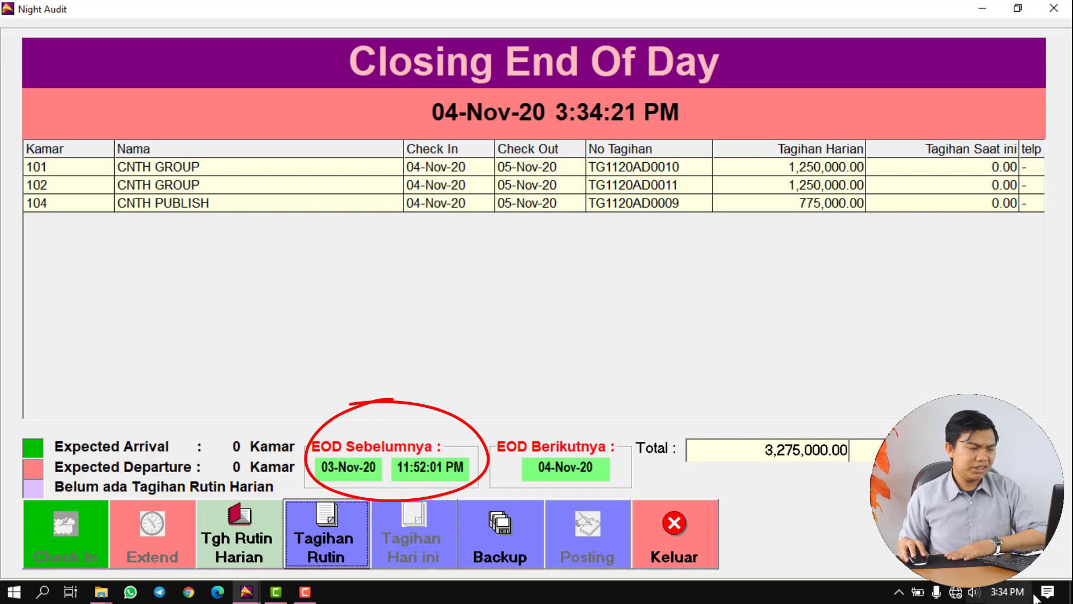
right_click(857, 596)
left_click(924, 234)
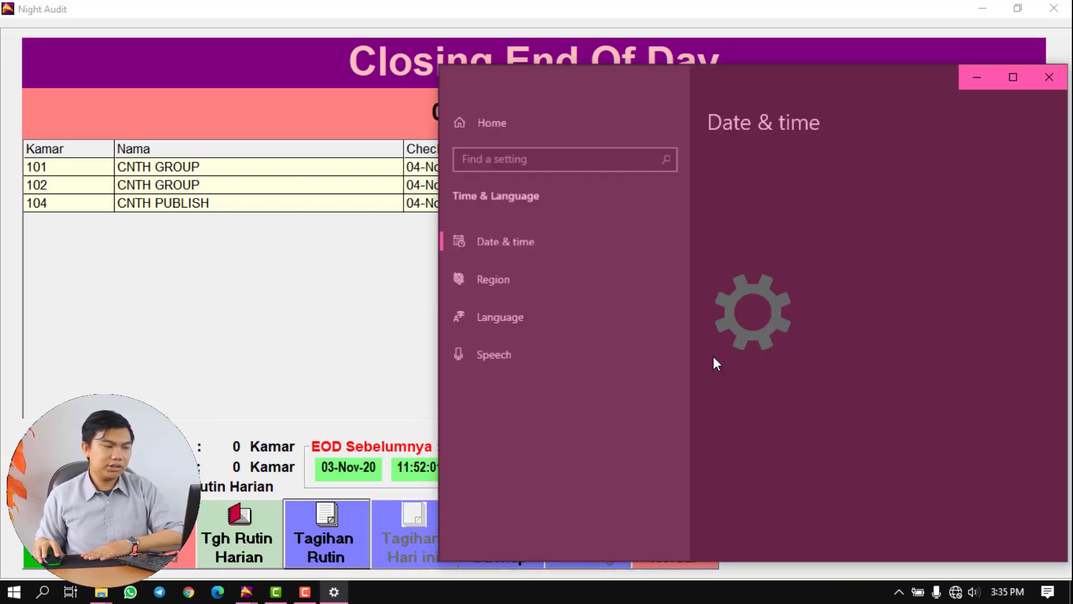
left_click(721, 254)
left_click(744, 355)
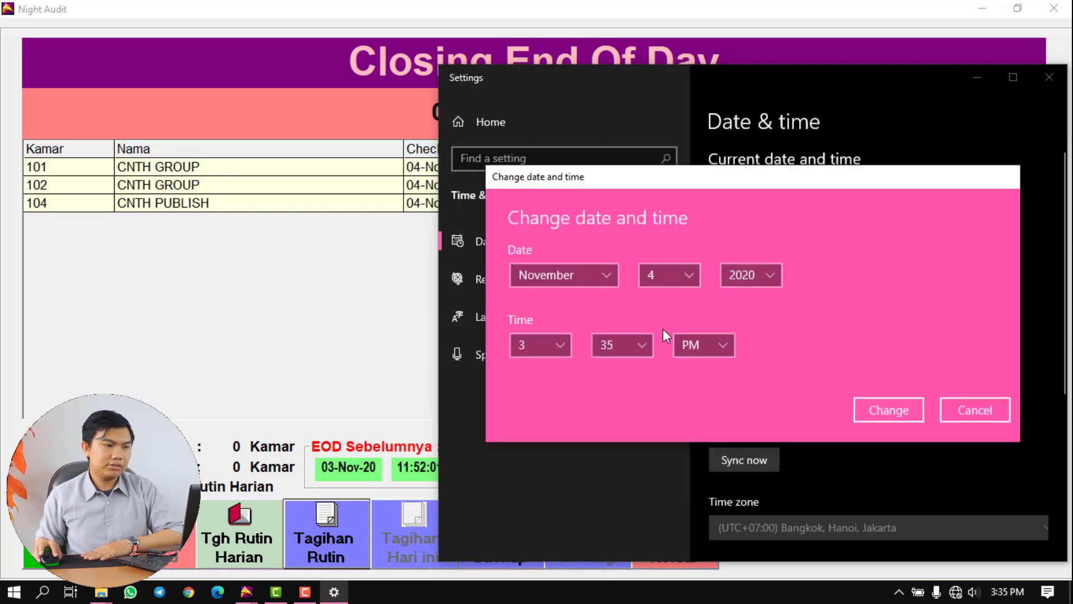
left_click(561, 343)
scroll(561, 344, "down", 2)
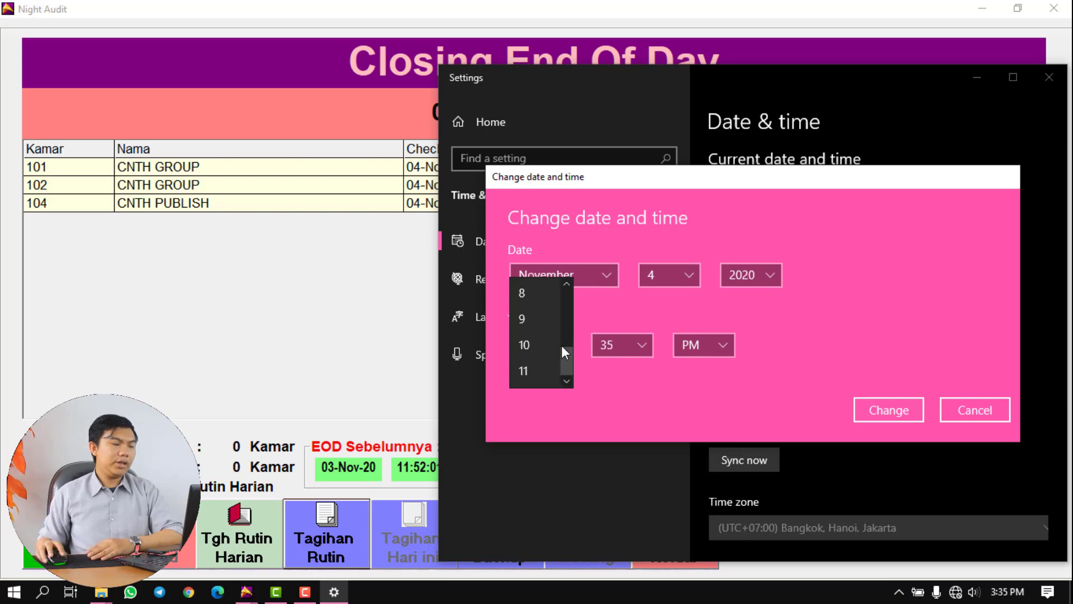
left_click(530, 369)
left_click(889, 410)
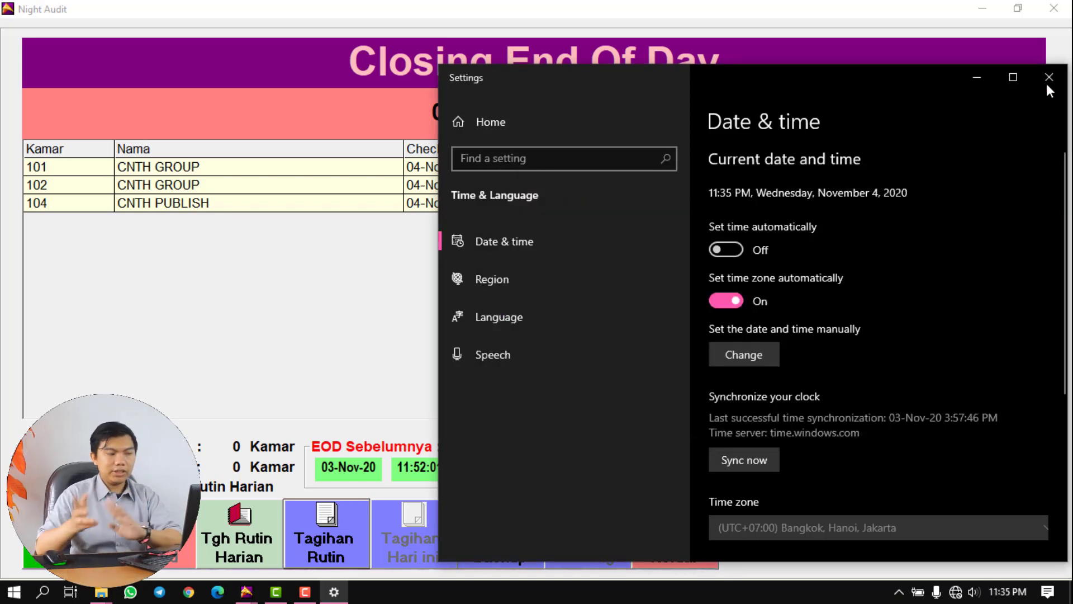
left_click(980, 82)
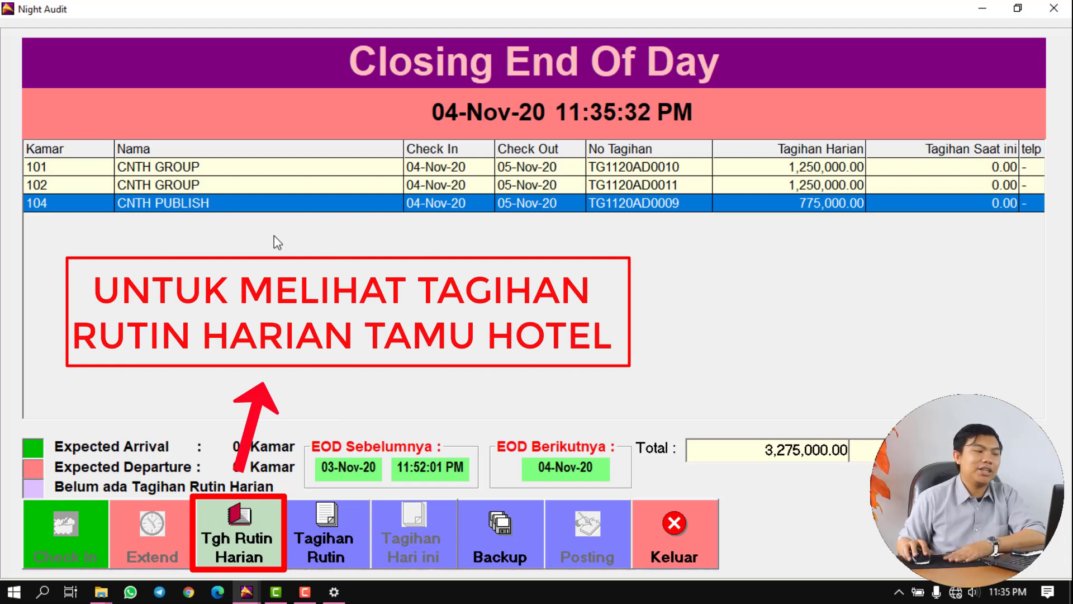
Print the routine bill recap (Tagihan Rutin) with Microsoft Print to PDF into Documents as DAILY ROOM 100420, and close the report.
left_click(284, 190)
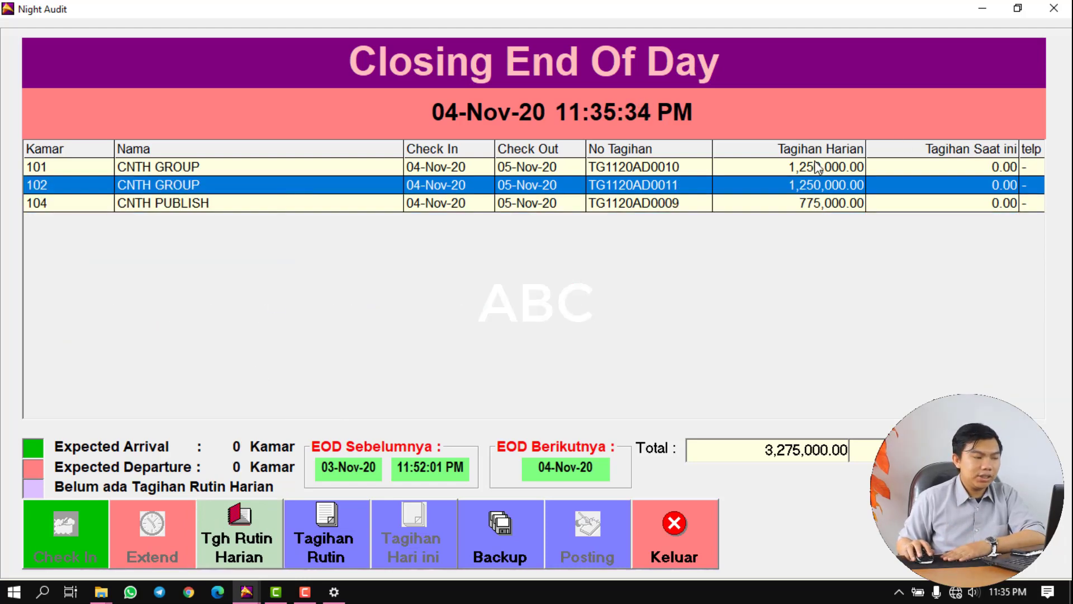
left_click(346, 536)
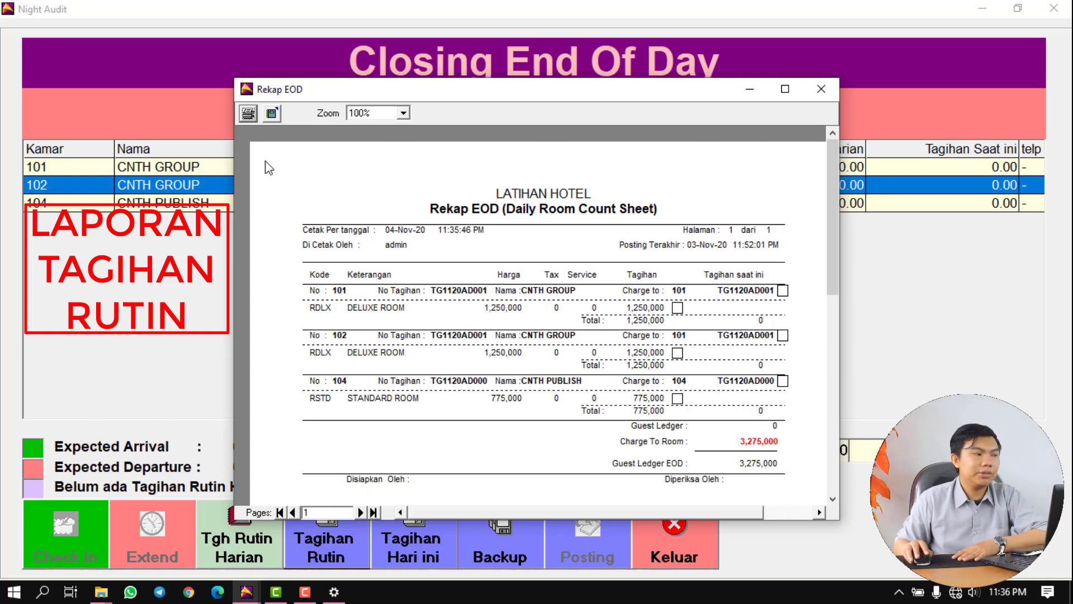
left_click(248, 113)
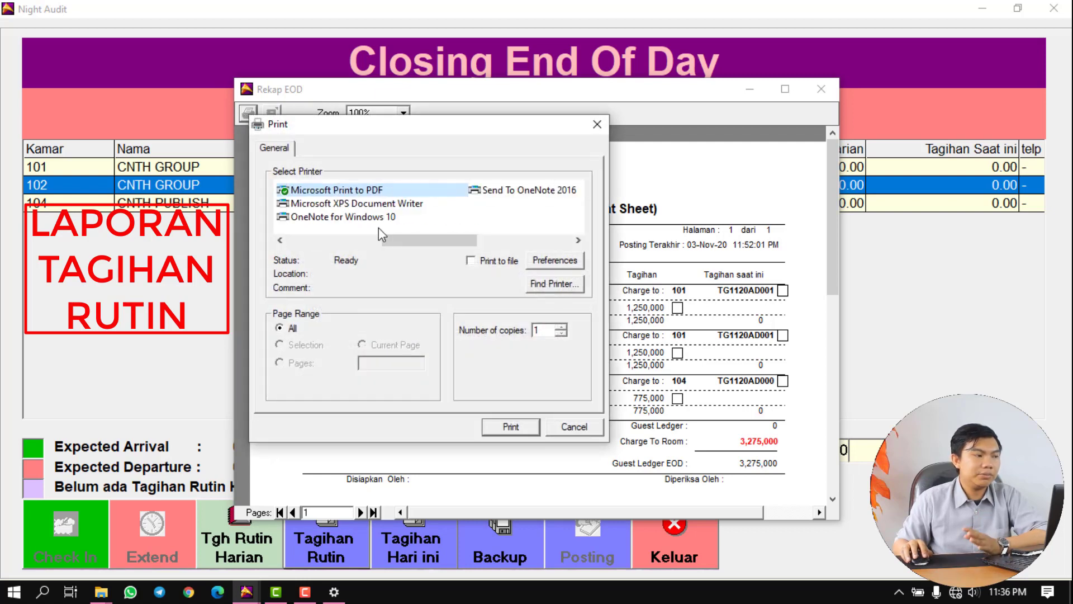
left_click(520, 427)
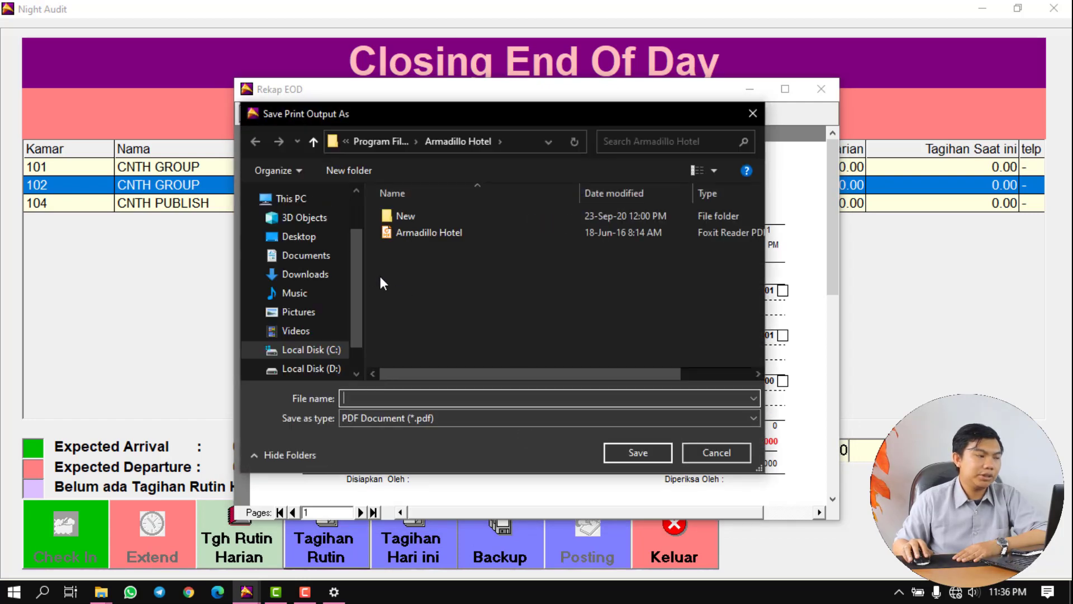
left_click(306, 255)
type("d")
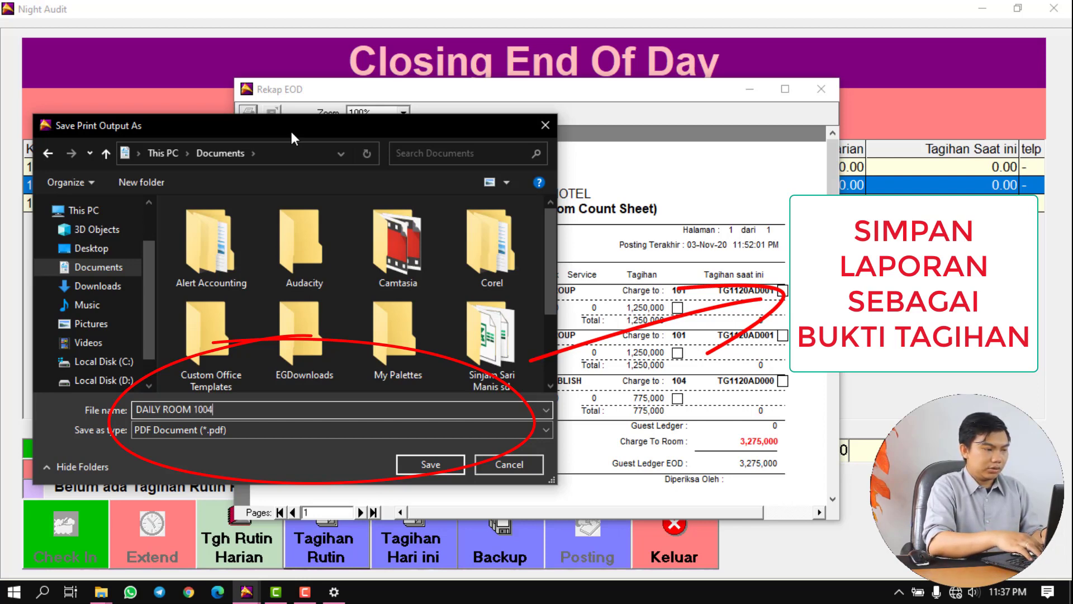
key("Return")
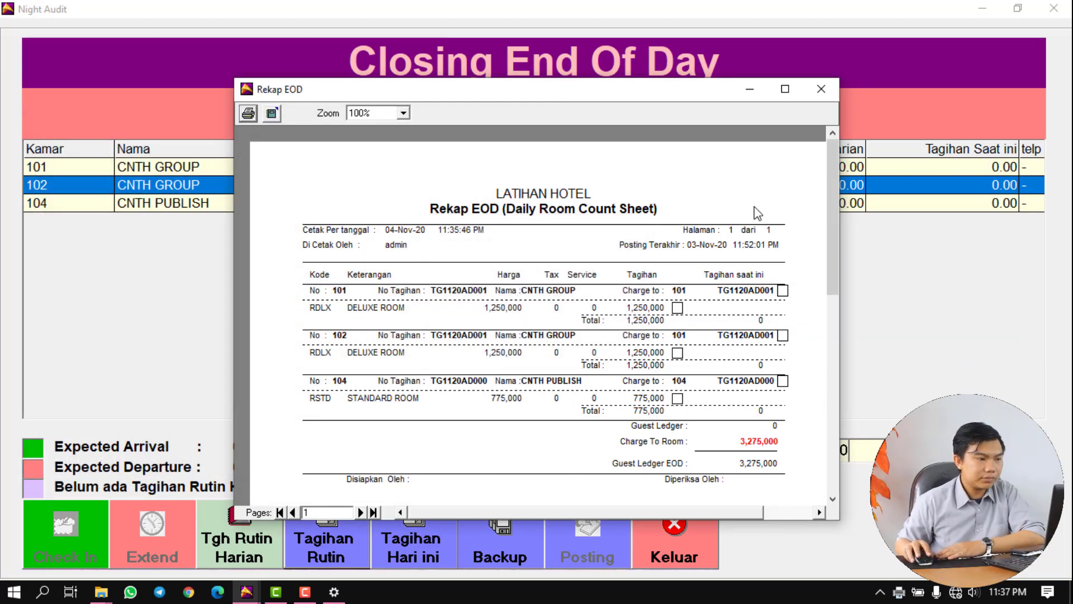
left_click(808, 99)
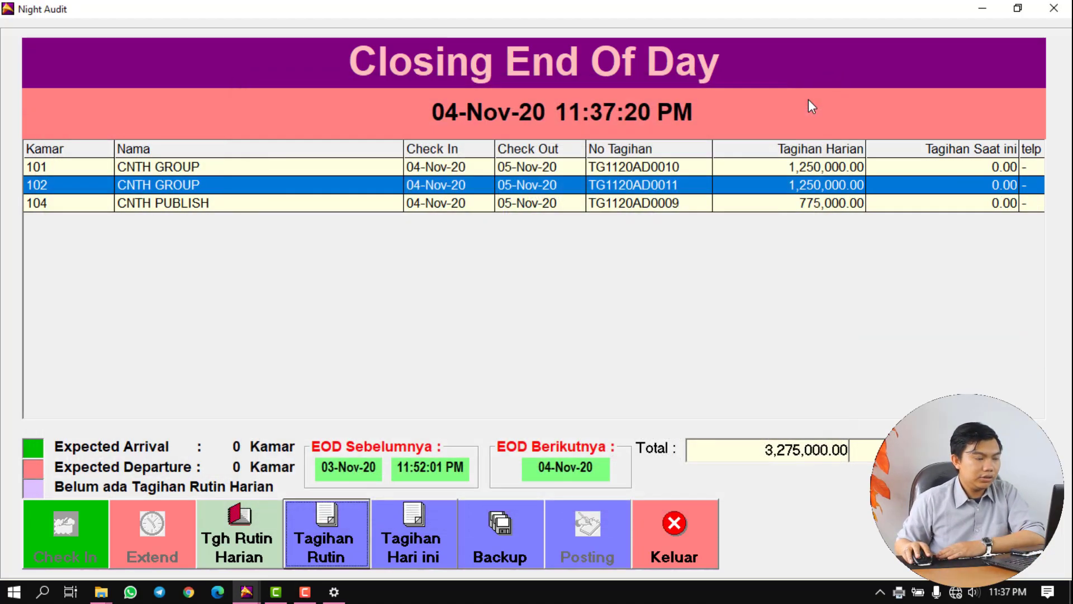
Request today's bill report (Tagihan Hari ini) and agree to close without bill data for the day.
left_click(429, 541)
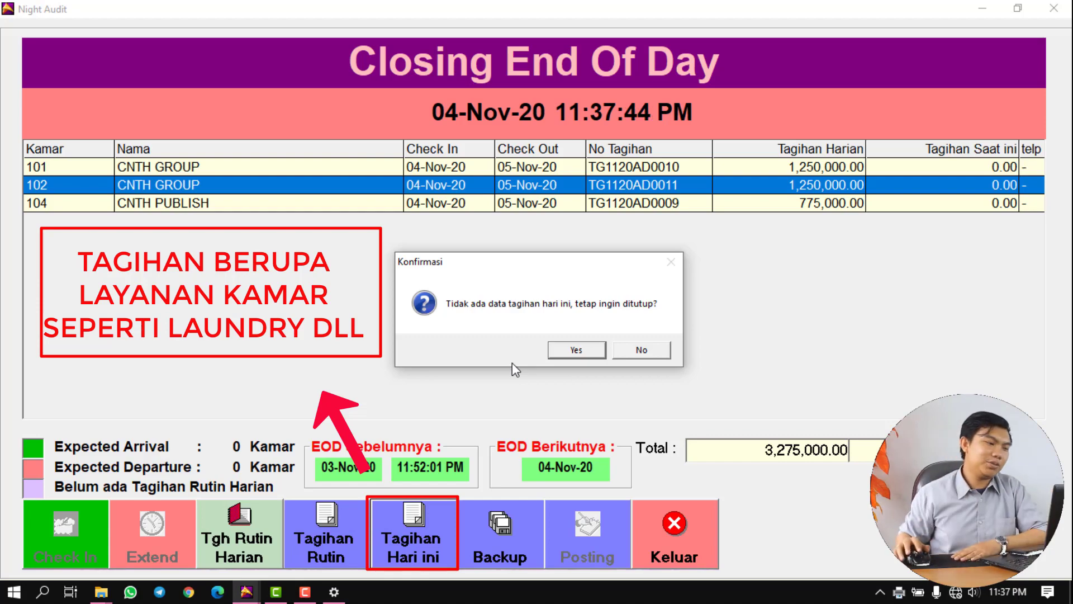
left_click(576, 350)
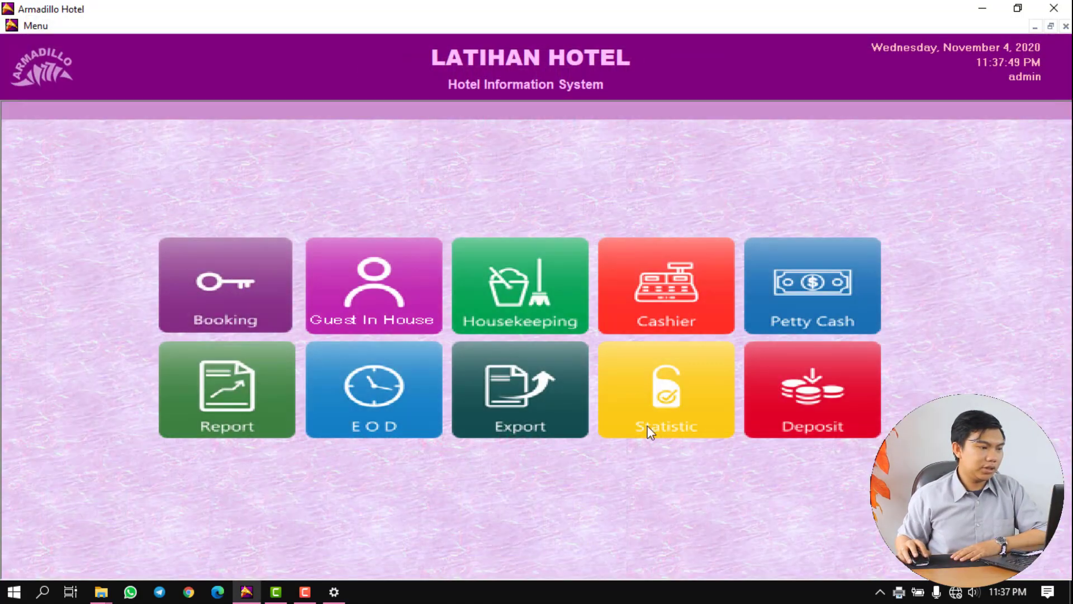
Add a laundry (LNDR) charge of Rp 100,000 to room 104's guest bill from the Guest Folio, and return to the main menu.
left_click(667, 295)
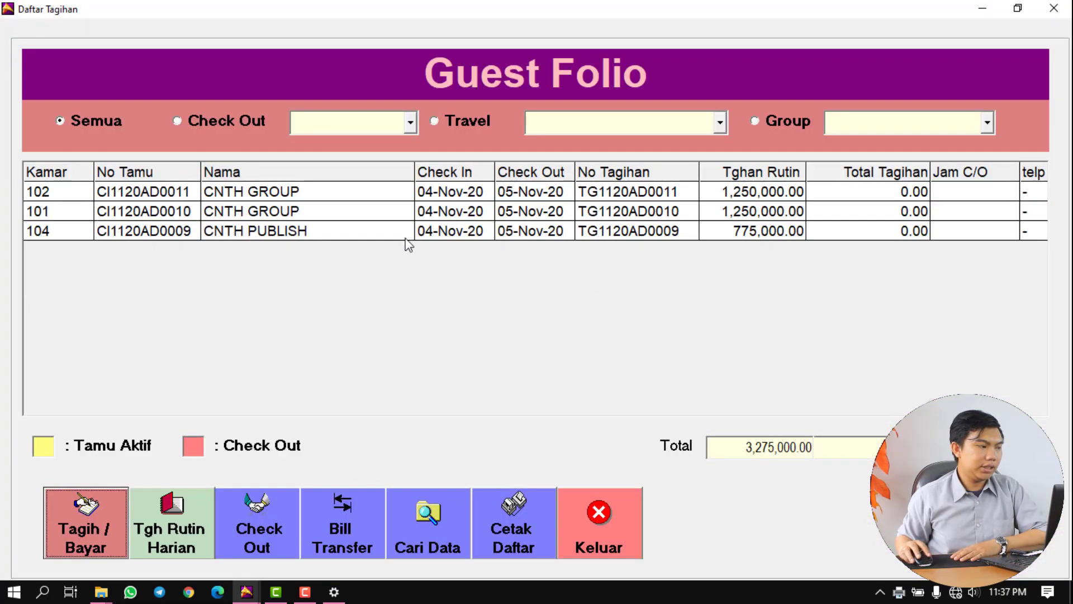
left_click(406, 233)
left_click(106, 521)
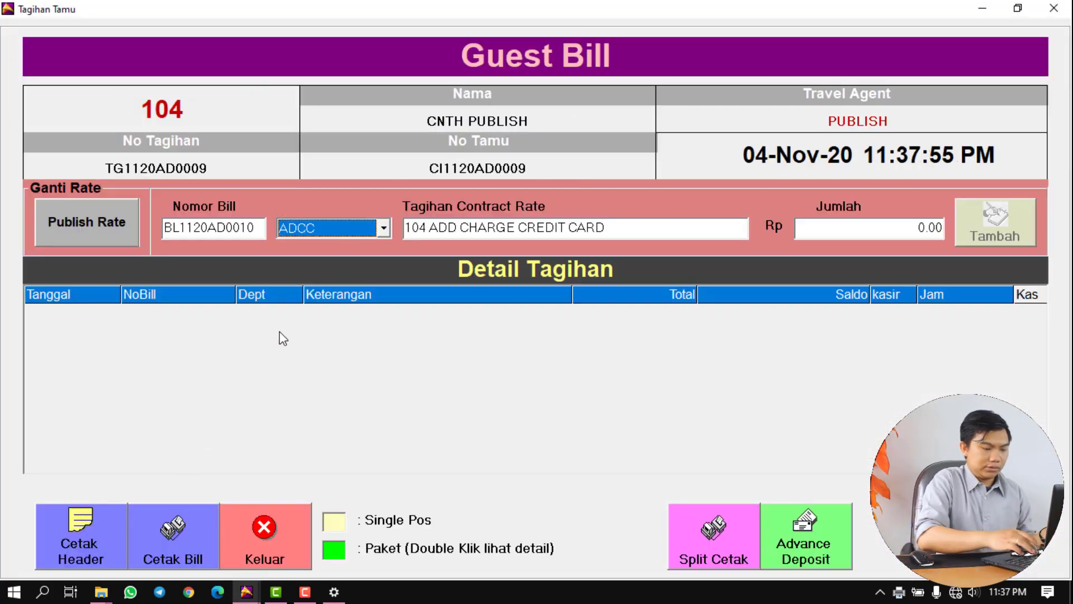
key("l")
key("Return")
type("100")
type("000")
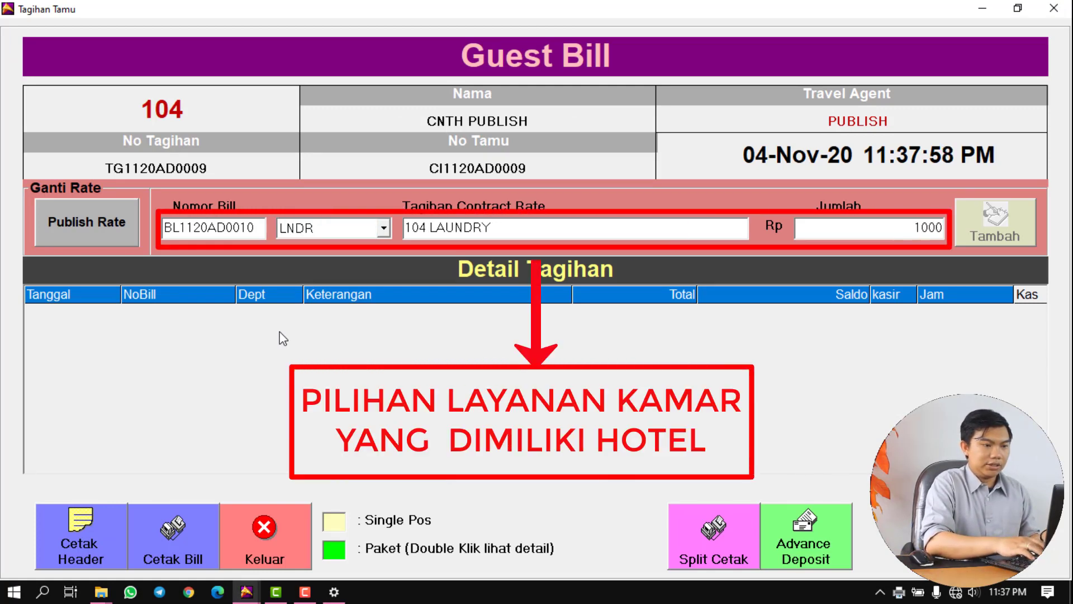
key("Return")
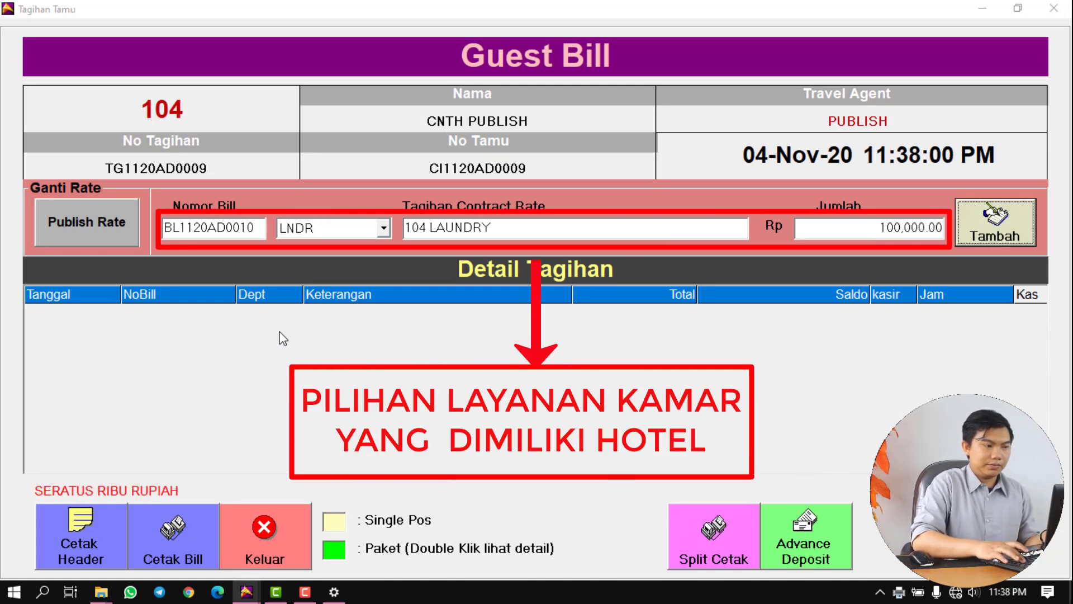
key("Return")
key("Return")
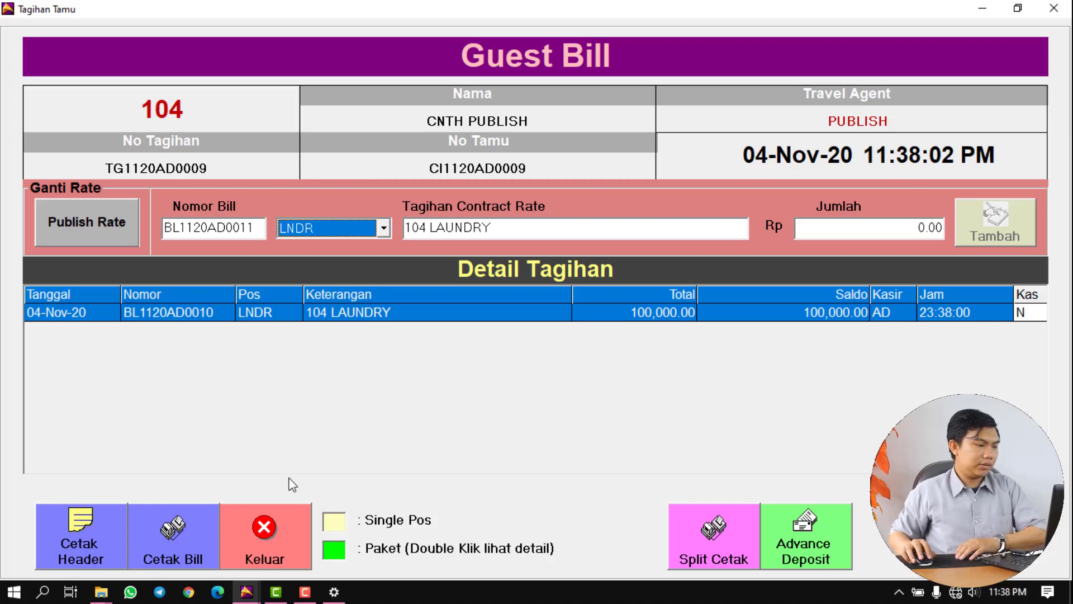
left_click(274, 530)
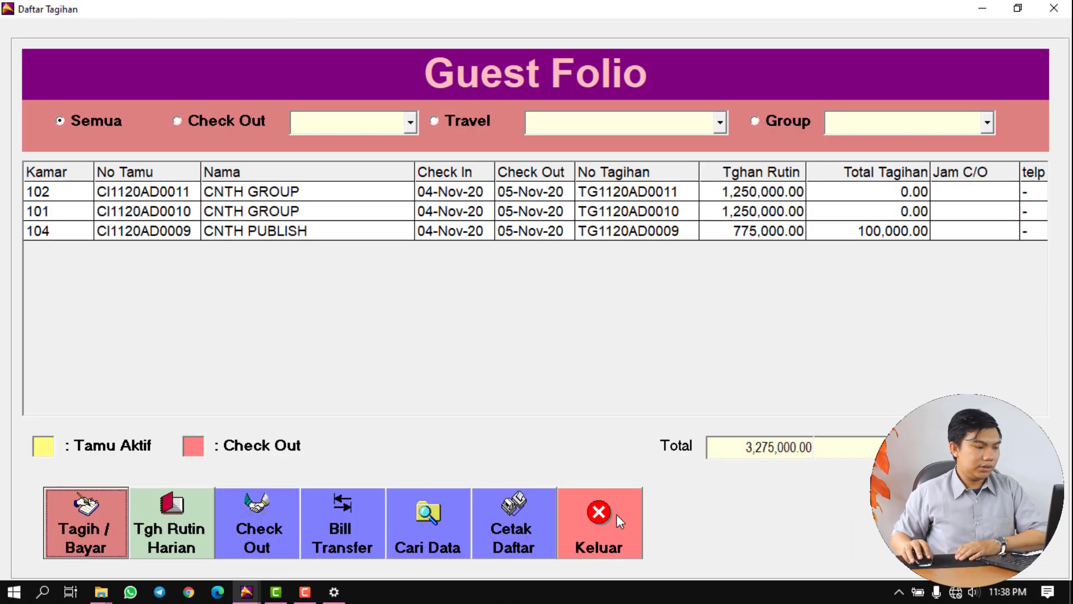
left_click(617, 520)
Reopen the end-of-day closing, view the routine bill recap again and close it.
left_click(392, 436)
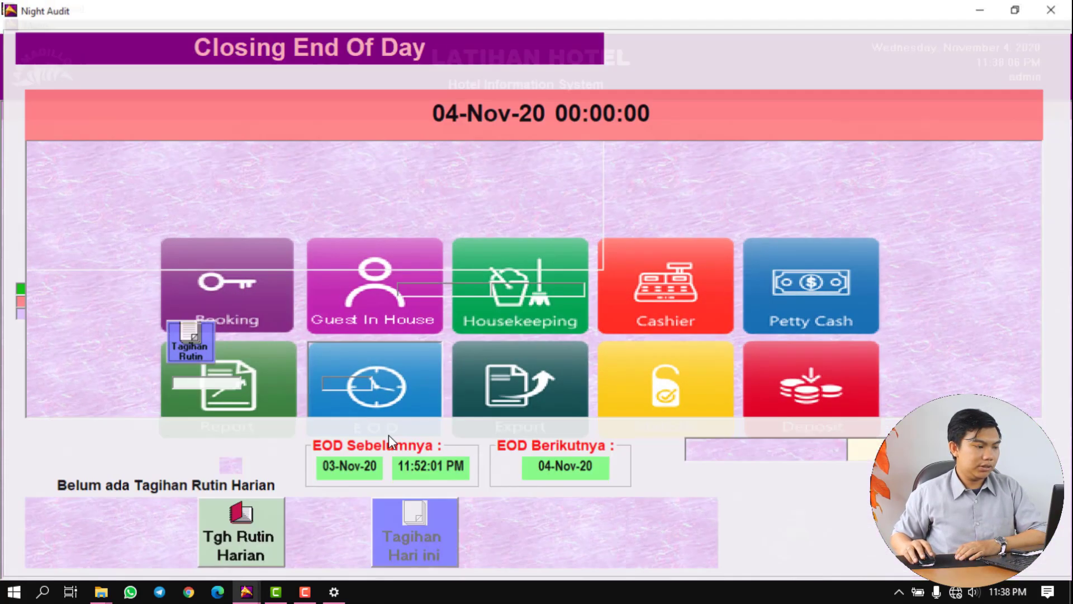
left_click(313, 521)
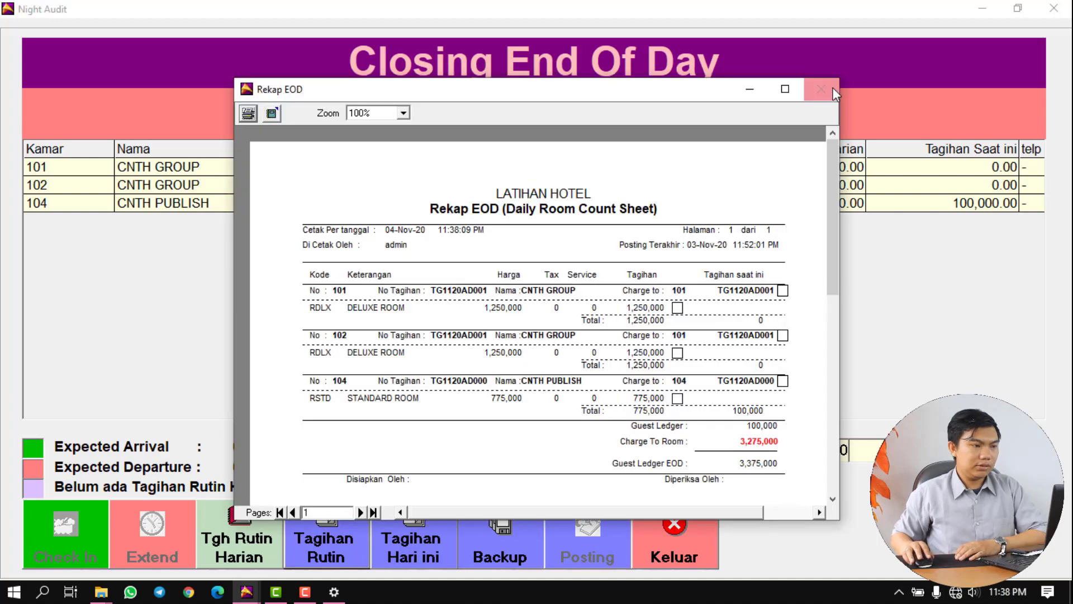
left_click(821, 87)
Print today's bill report (Tagihan Hari ini) as a PDF named TAGIHAN HARIAN in Documents, and close the report.
left_click(412, 535)
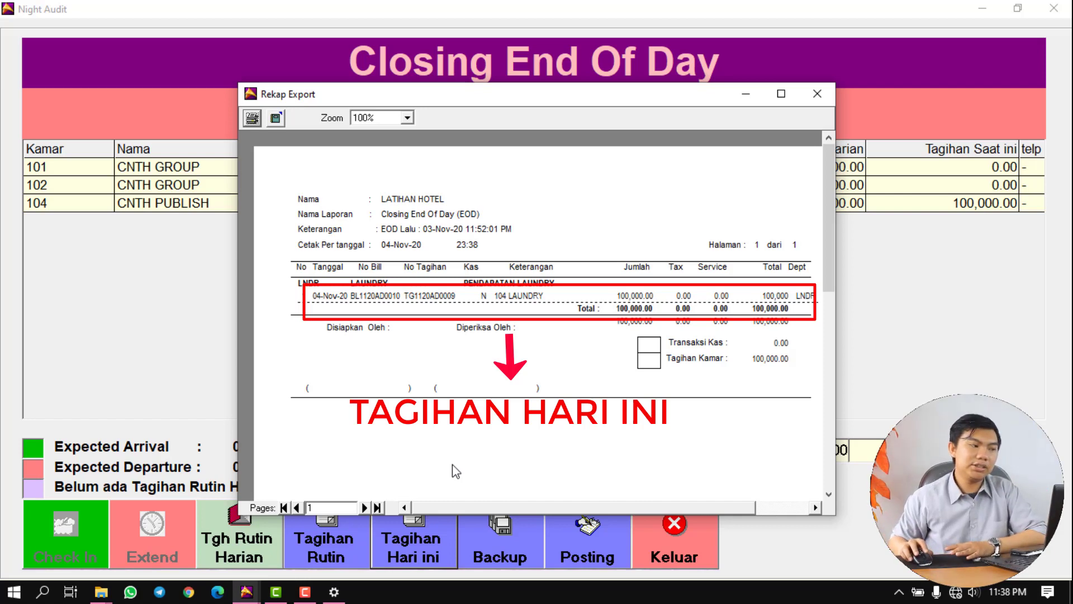
left_click(252, 119)
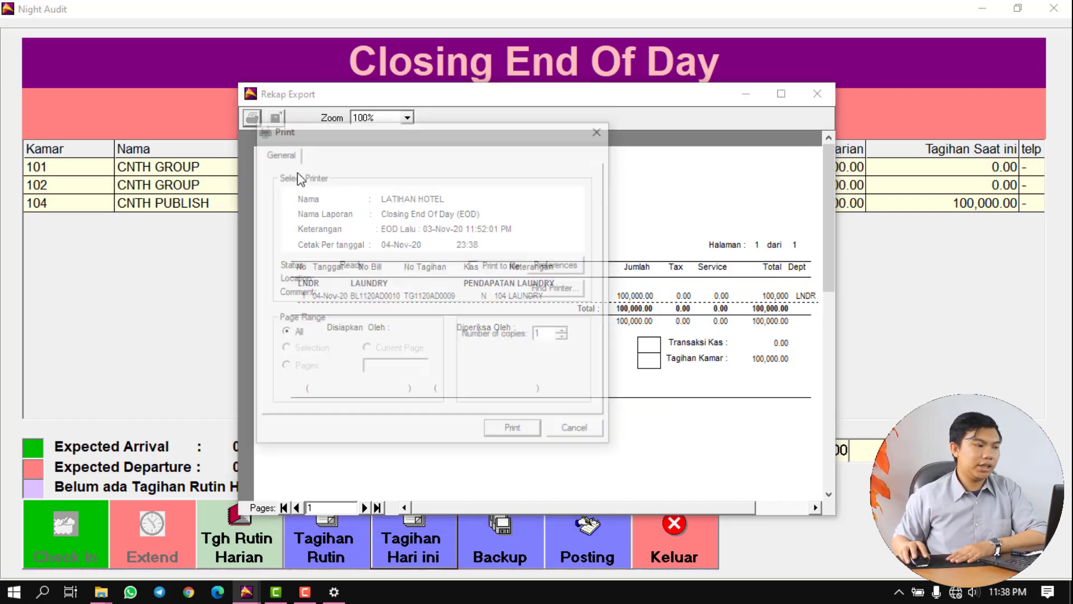
left_click(512, 439)
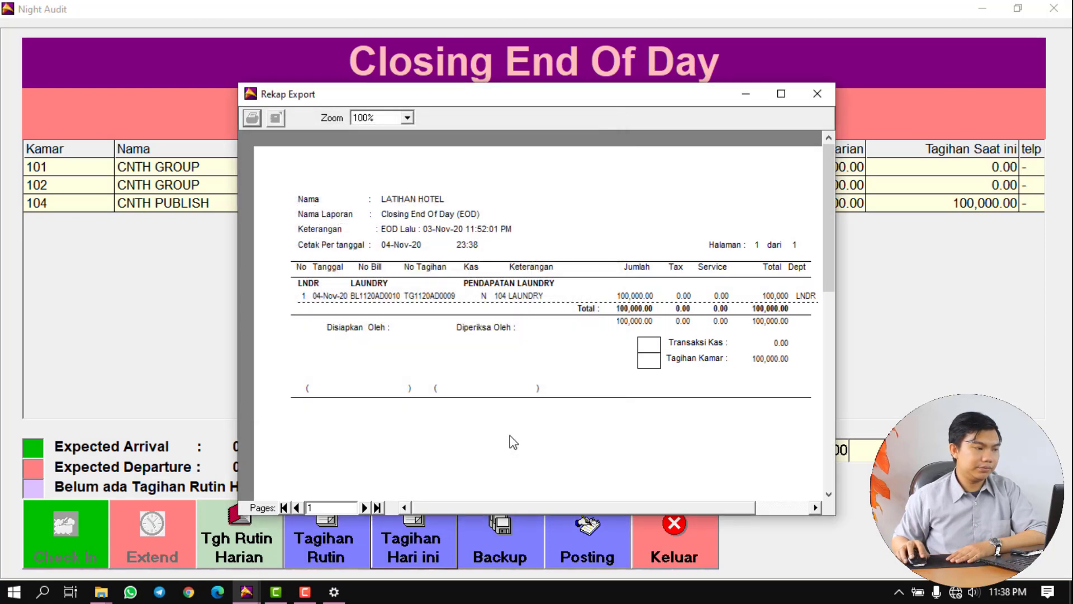
type("TAGIHAN HARIAN")
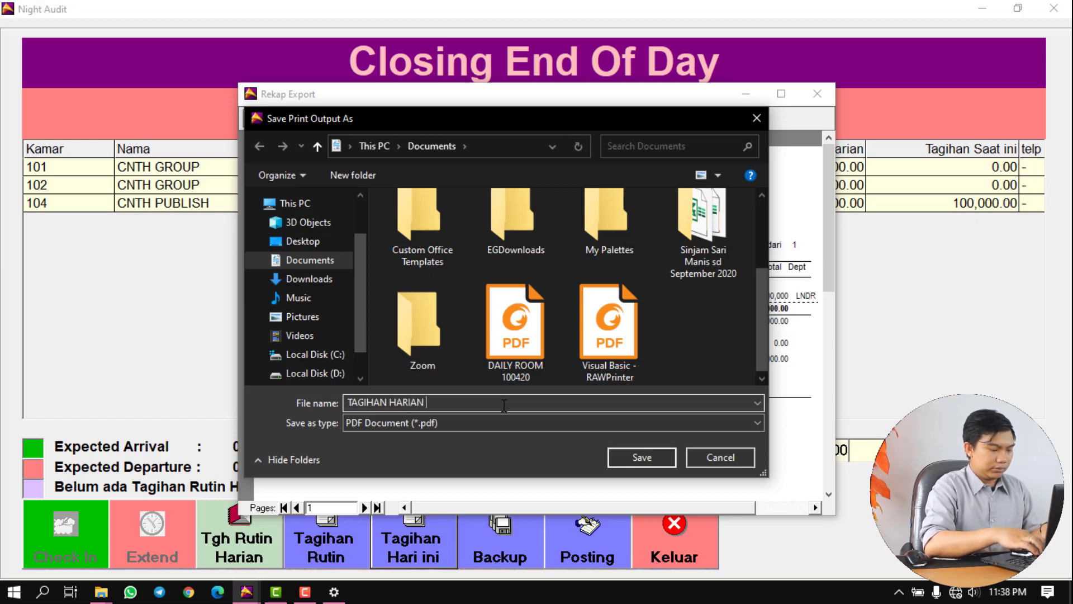
key("Return")
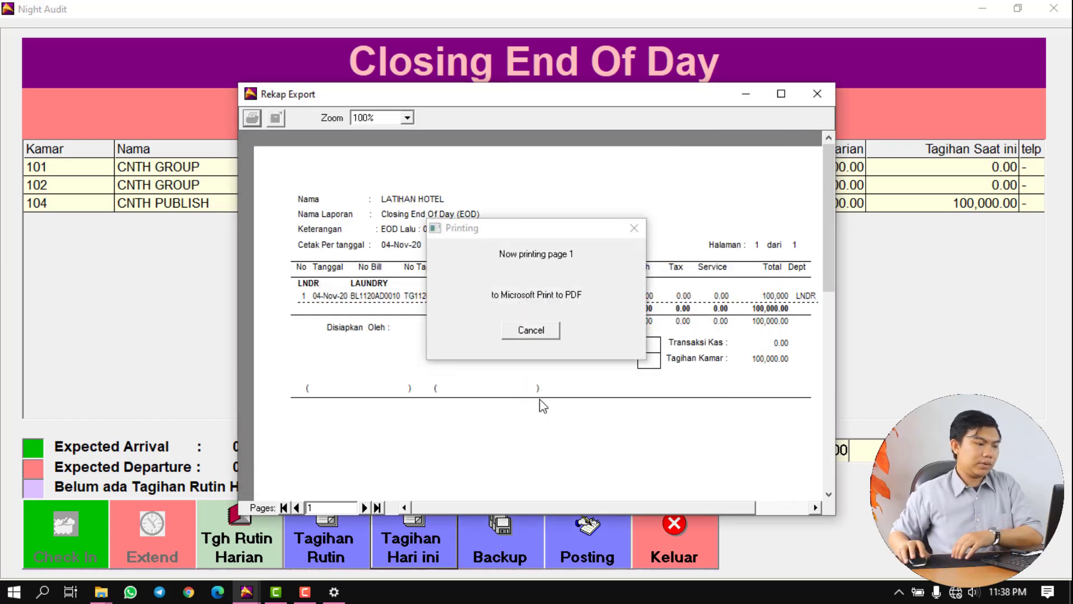
left_click(823, 100)
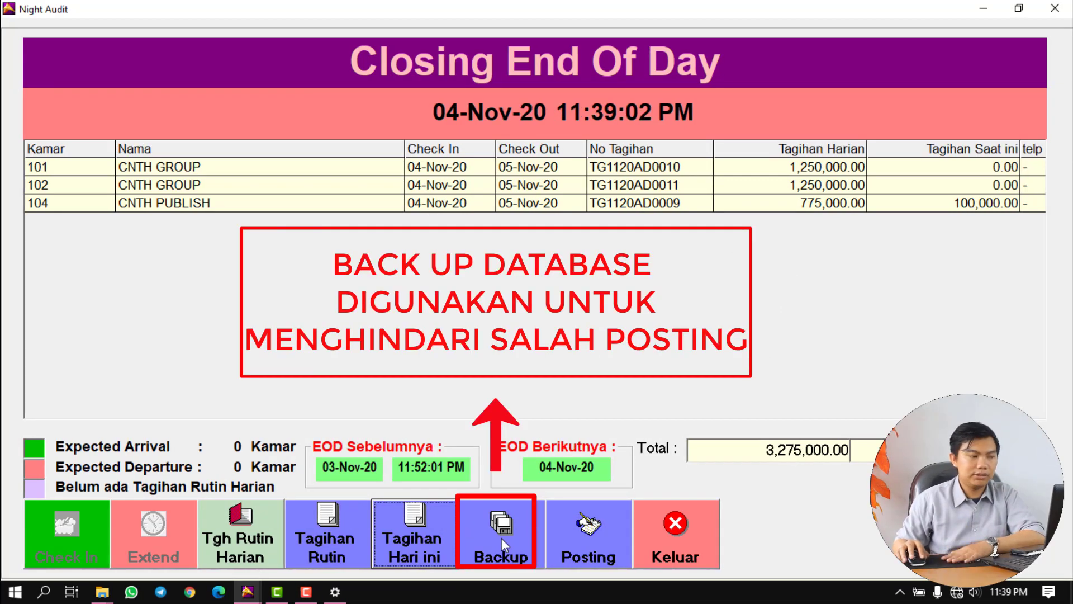
Back up the hotel database to the root of drive D under the name EOD 100420.
left_click(501, 538)
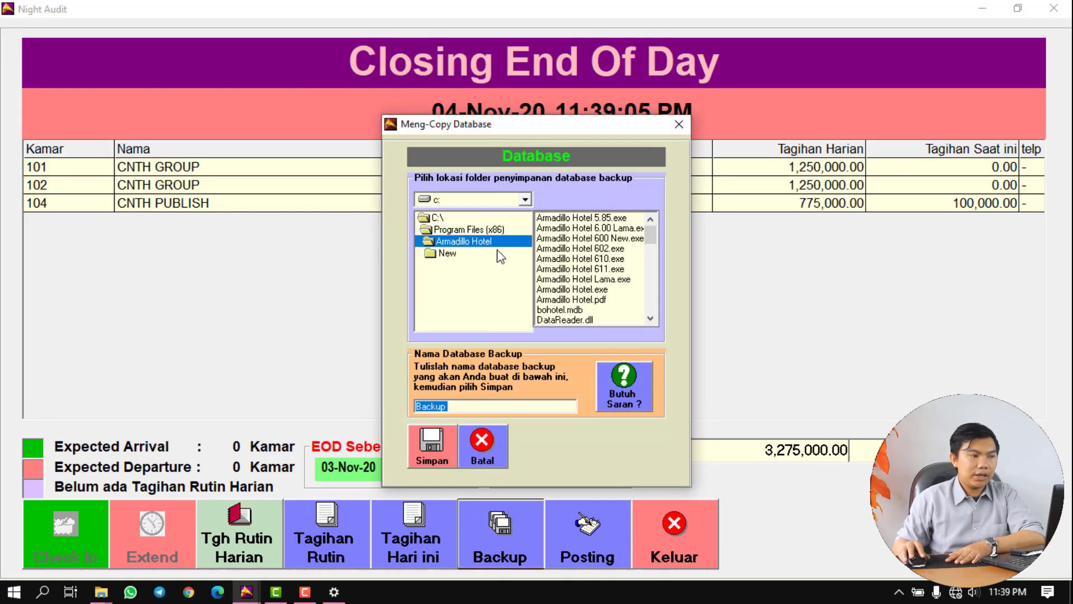
left_click(523, 200)
left_click(502, 225)
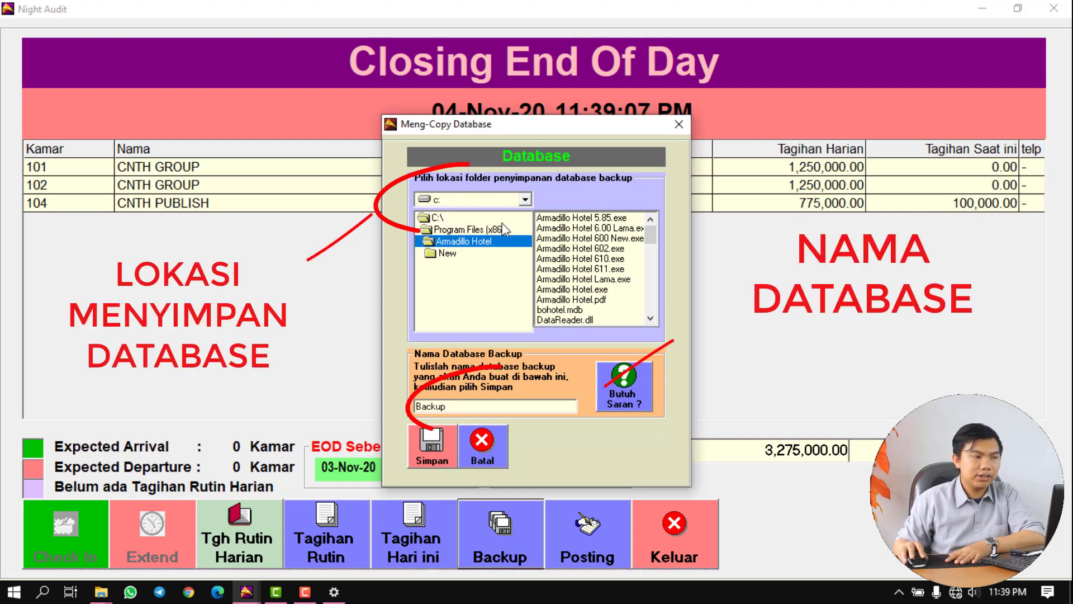
double_click(457, 406)
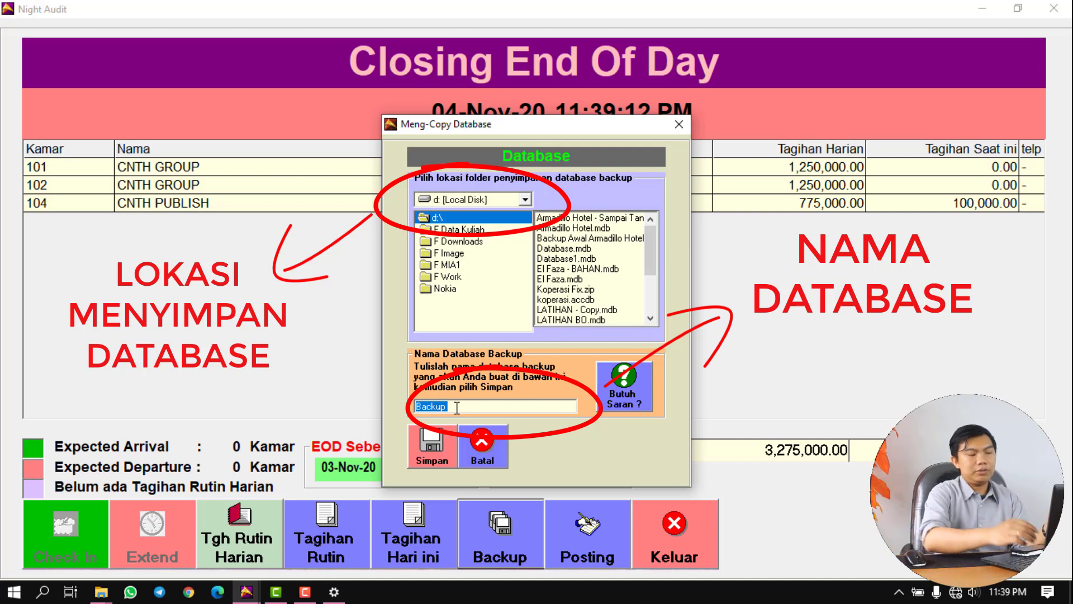
type("EOD")
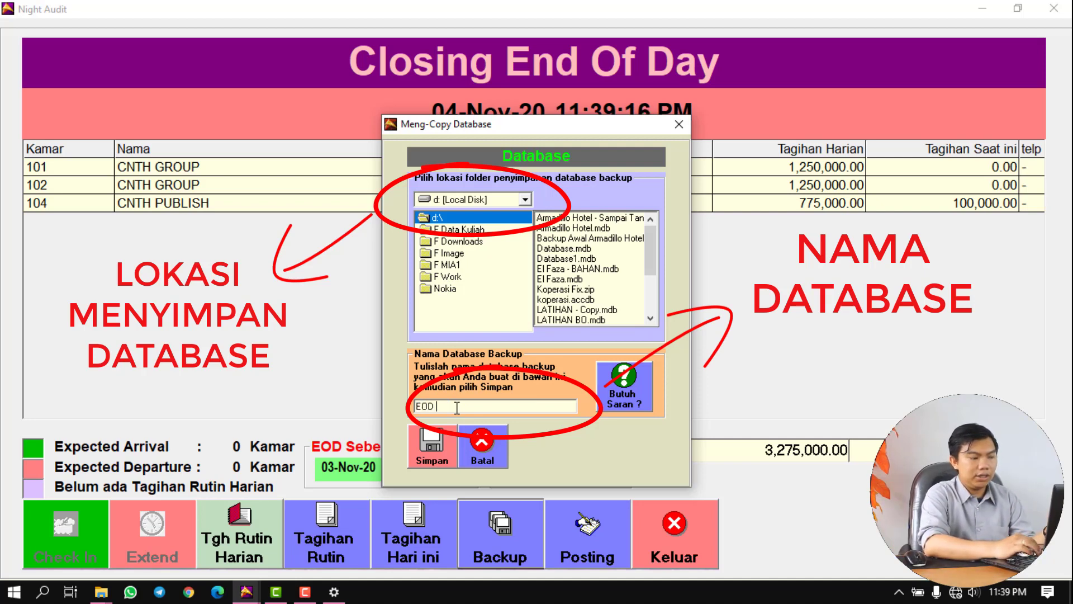
type(" 100420")
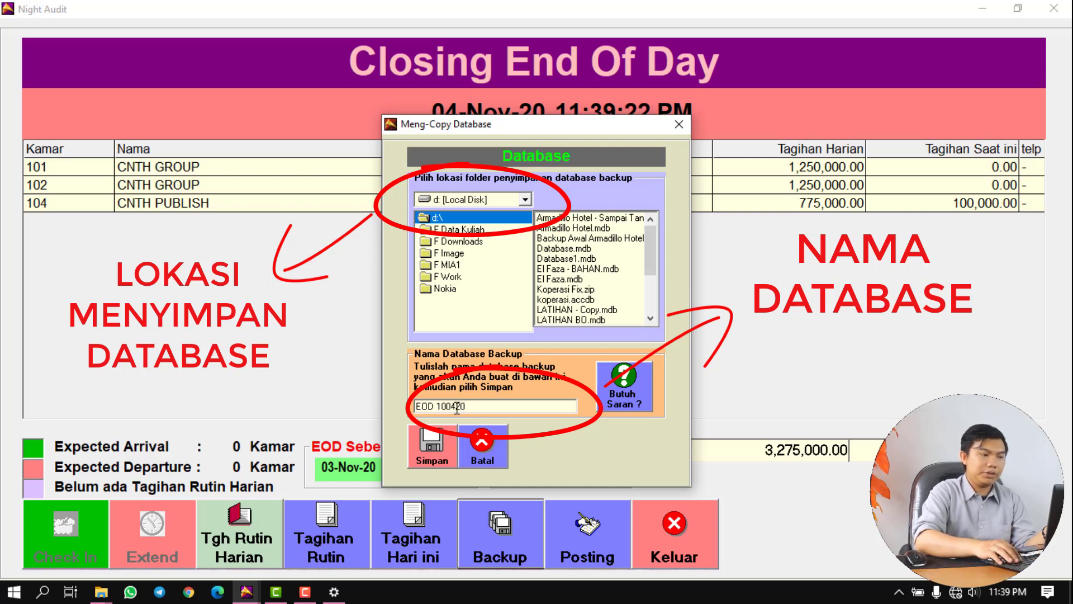
left_click(426, 447)
left_click(564, 346)
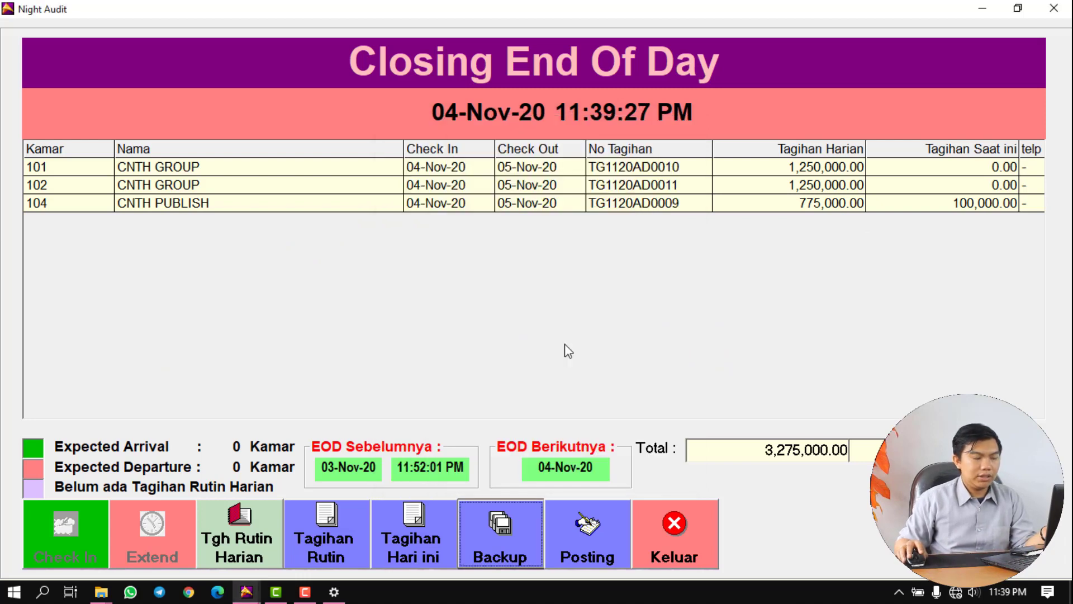
Post the end-of-day closing for 04-Nov-20, confirm it and return to the main menu.
left_click(591, 530)
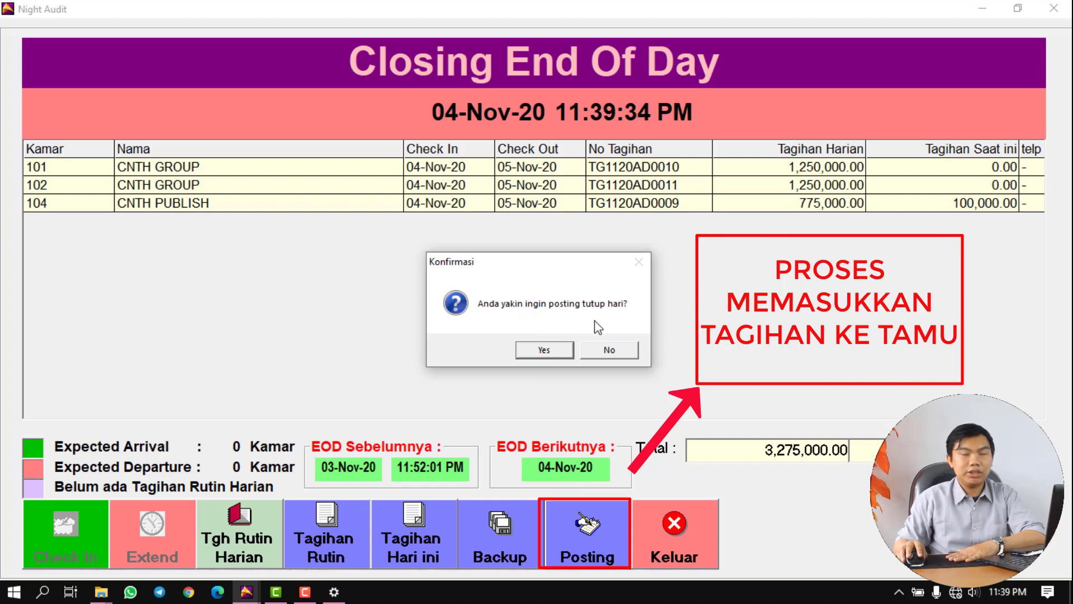
left_click(545, 350)
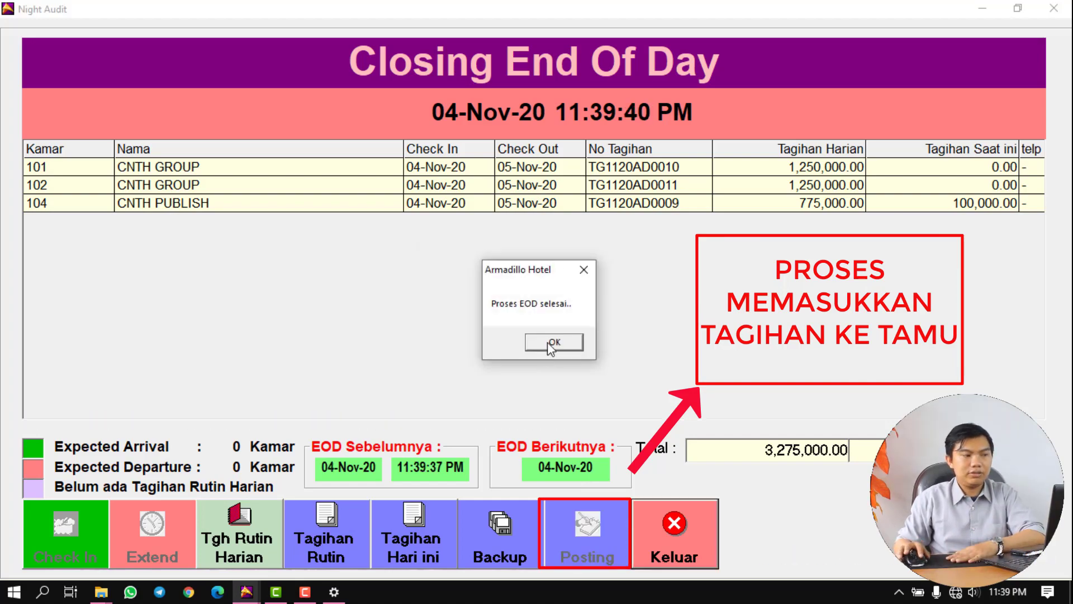
left_click(551, 342)
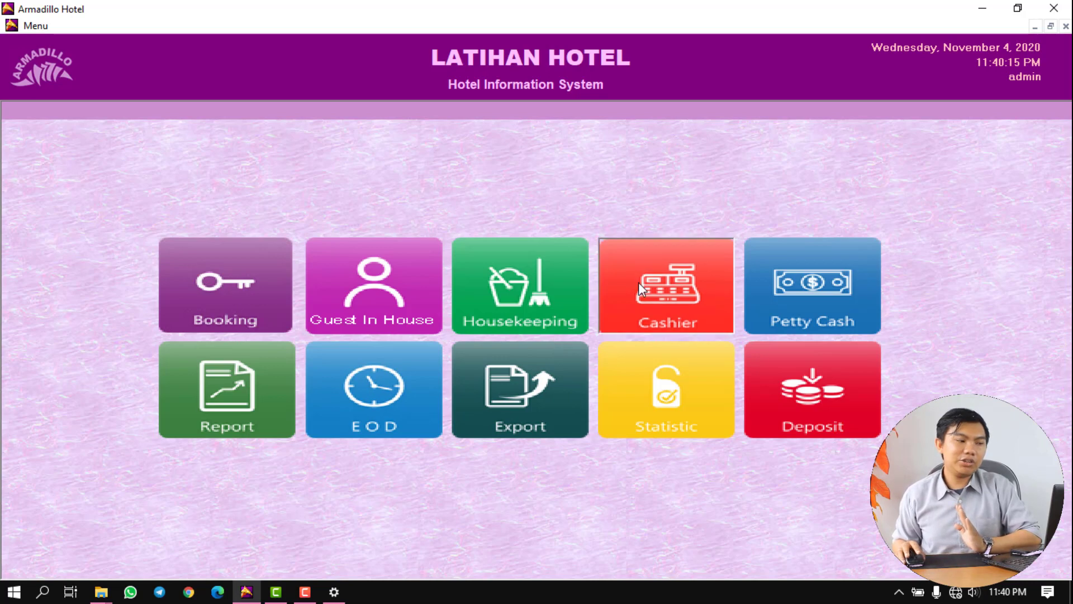
Check the status of all rooms in the Housekeeping Status list and close it.
left_click(507, 308)
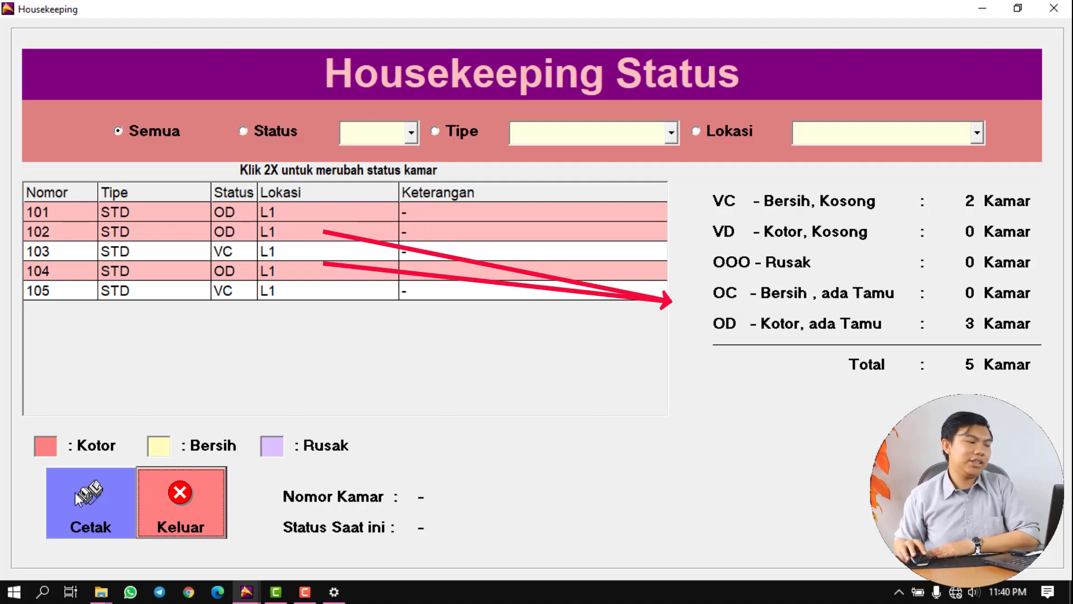
left_click(193, 515)
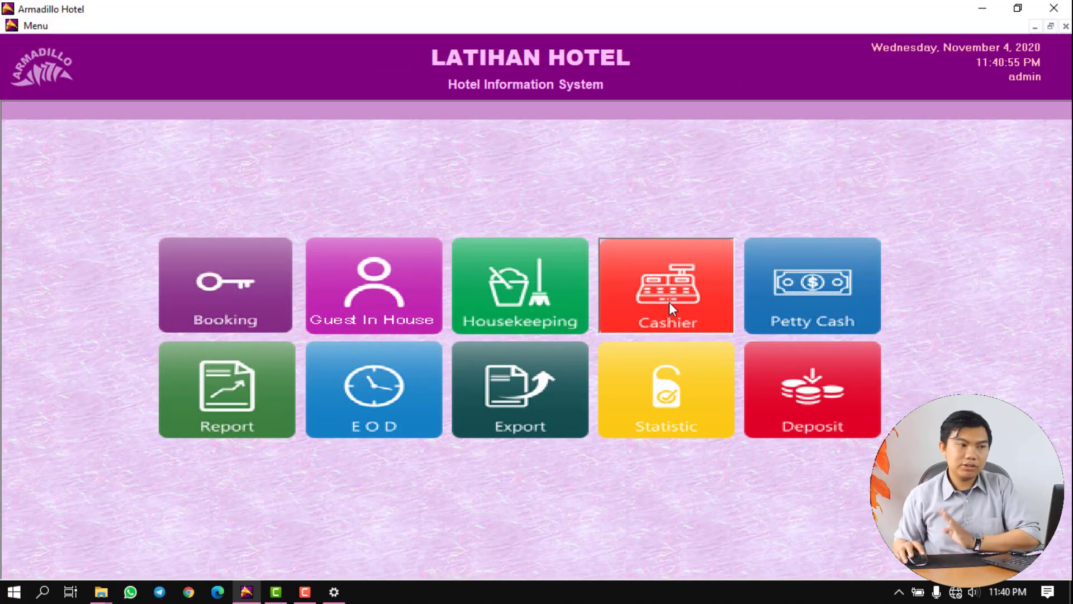
Review the posted charges on the guest bills of rooms 101 and 104 from the Guest Folio, and return to the main menu.
left_click(670, 302)
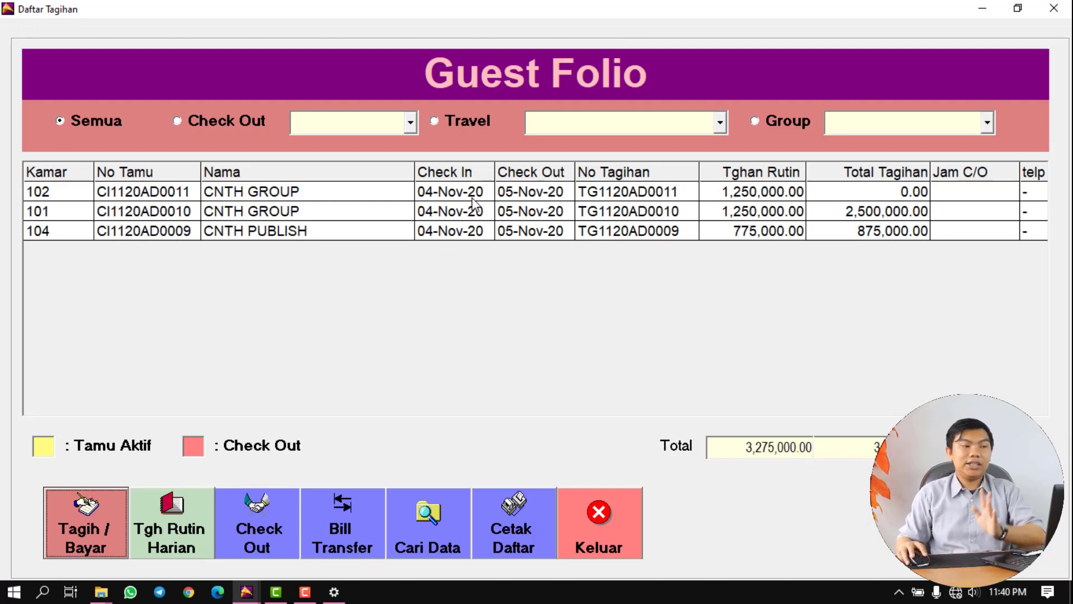
left_click(477, 216)
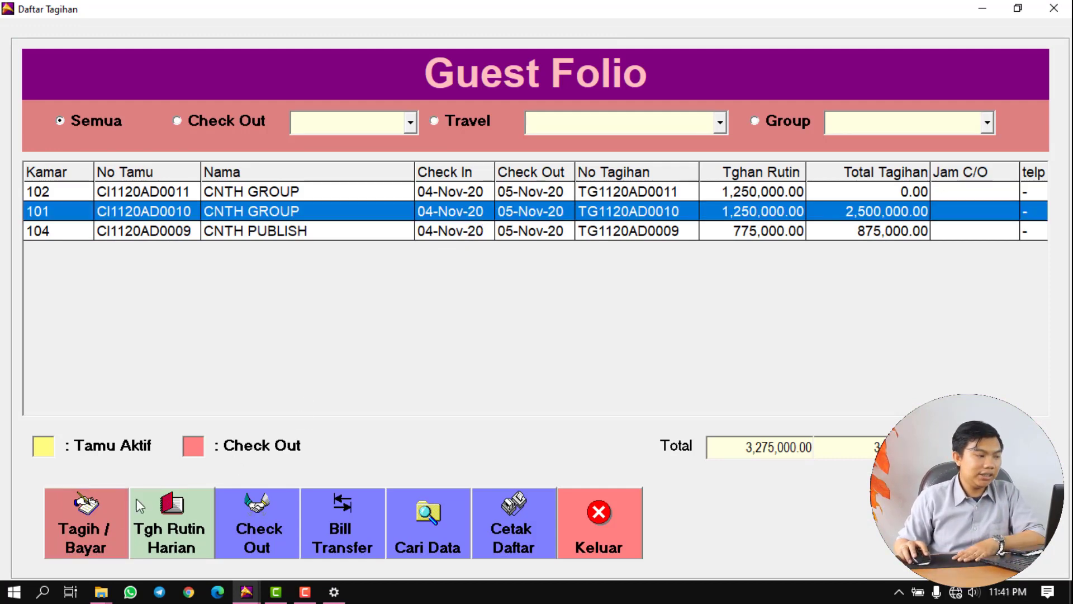
left_click(100, 528)
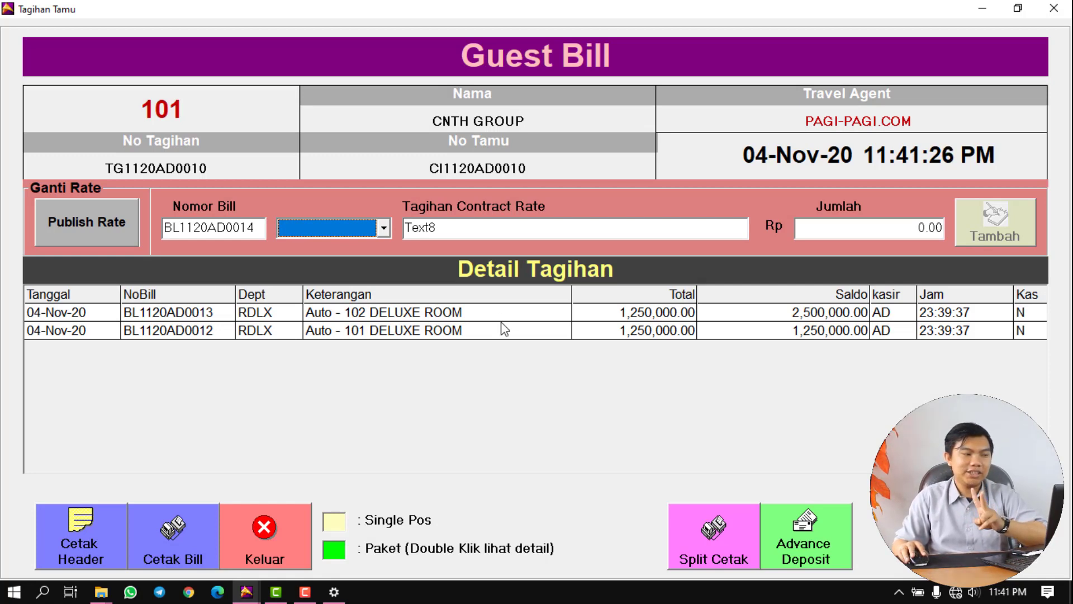
left_click(299, 536)
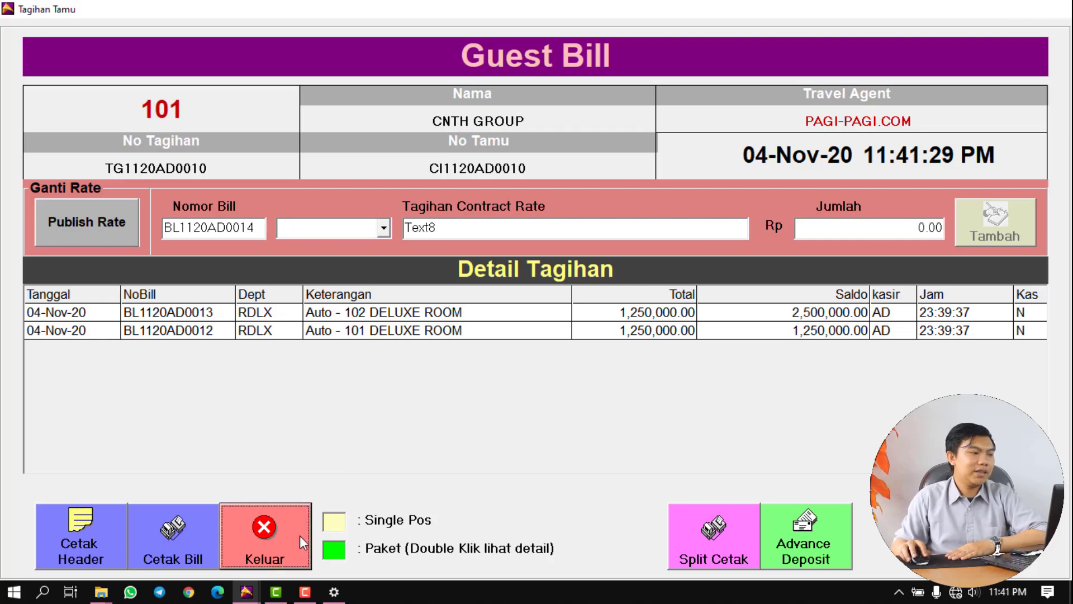
left_click(392, 231)
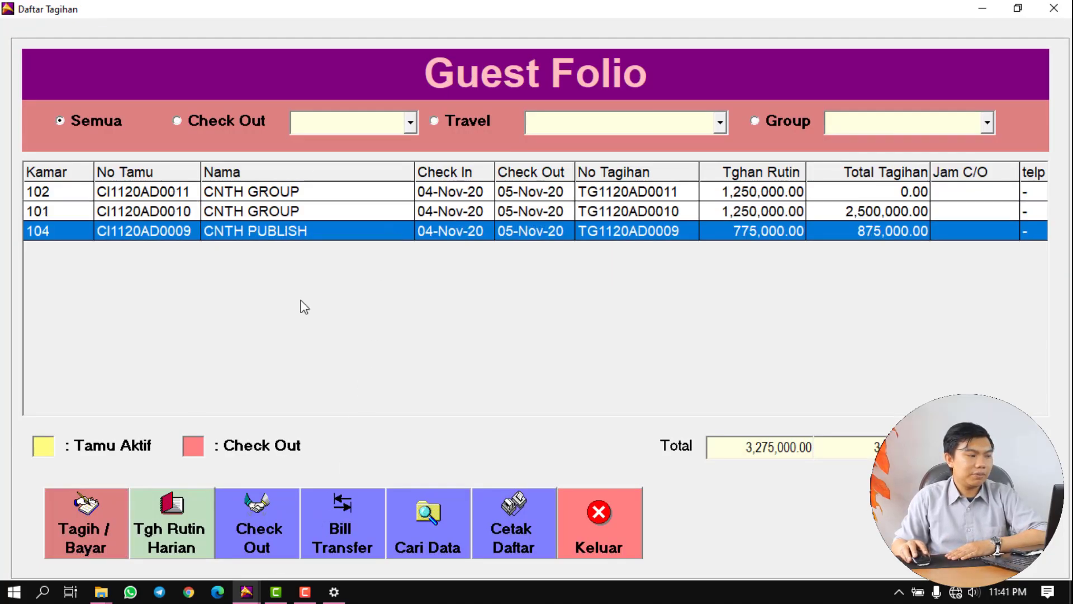
left_click(99, 526)
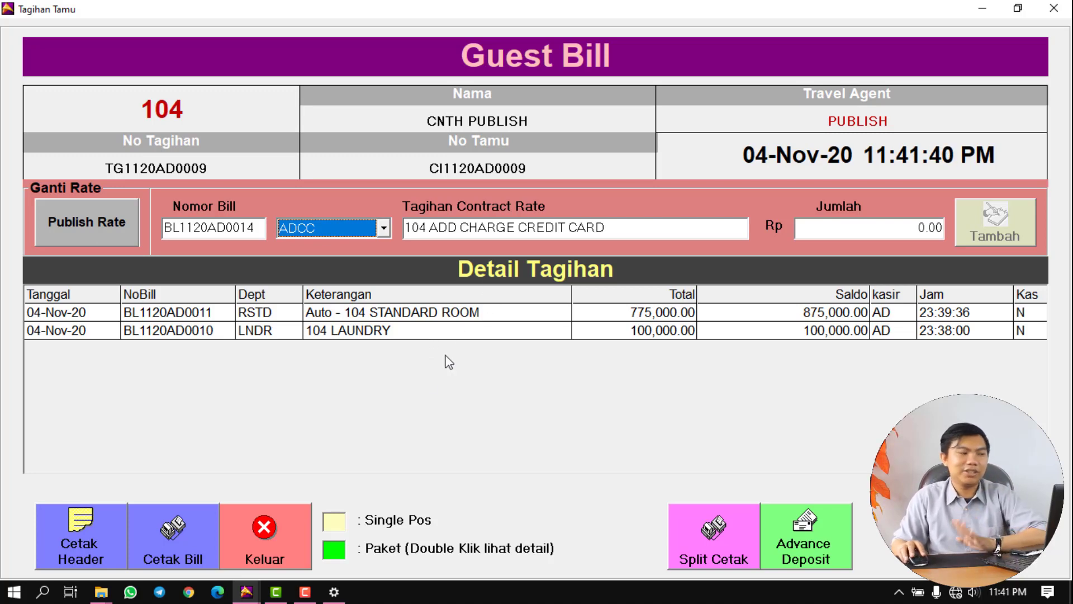
left_click(283, 535)
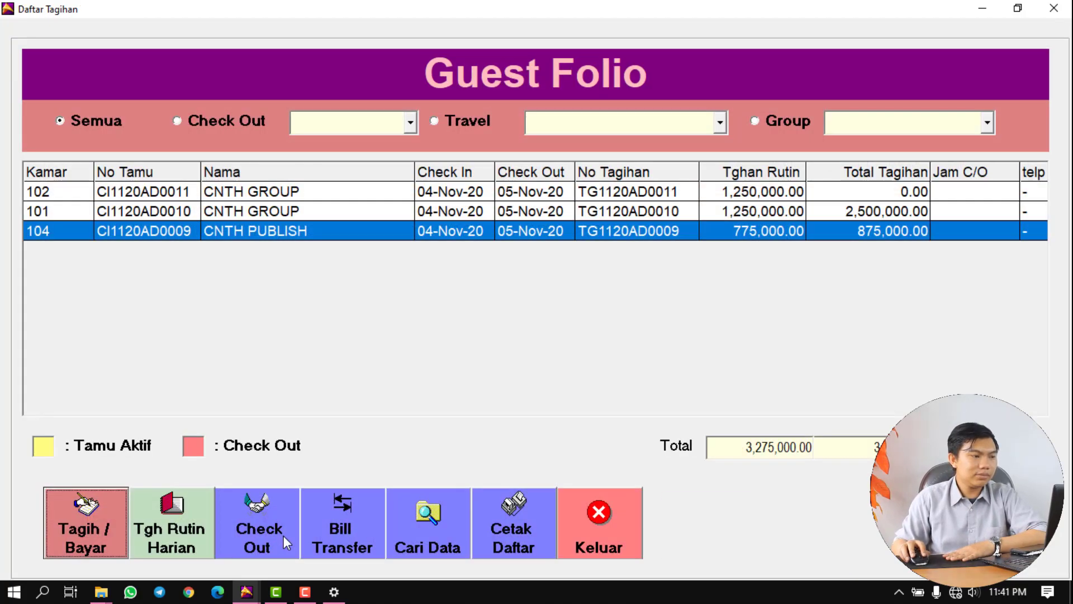
left_click(611, 531)
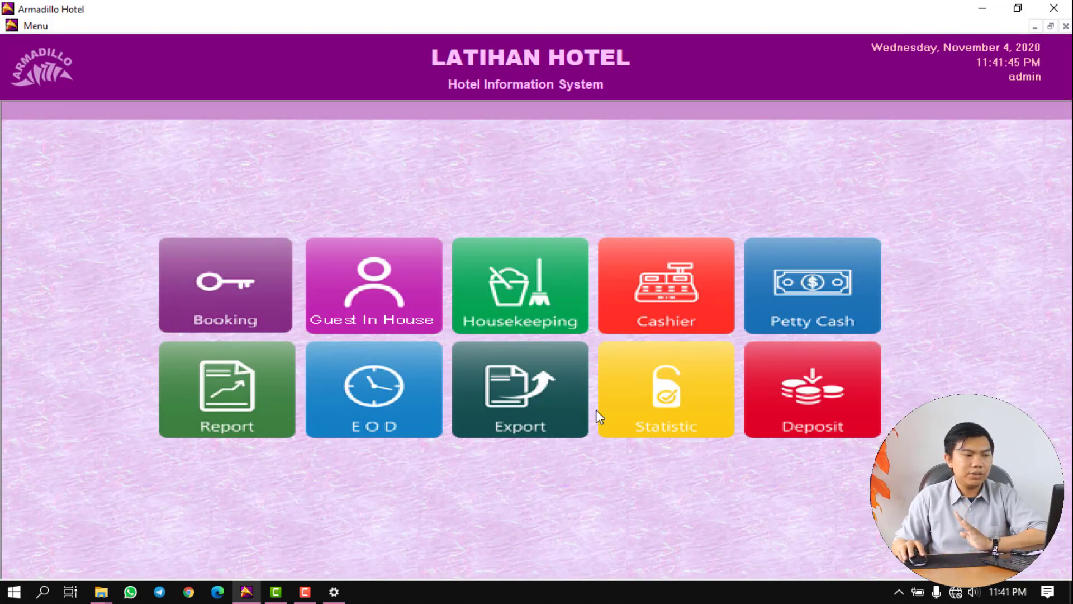
View the Income Audit from the Room Current Status statistics, and return to the main menu.
left_click(644, 412)
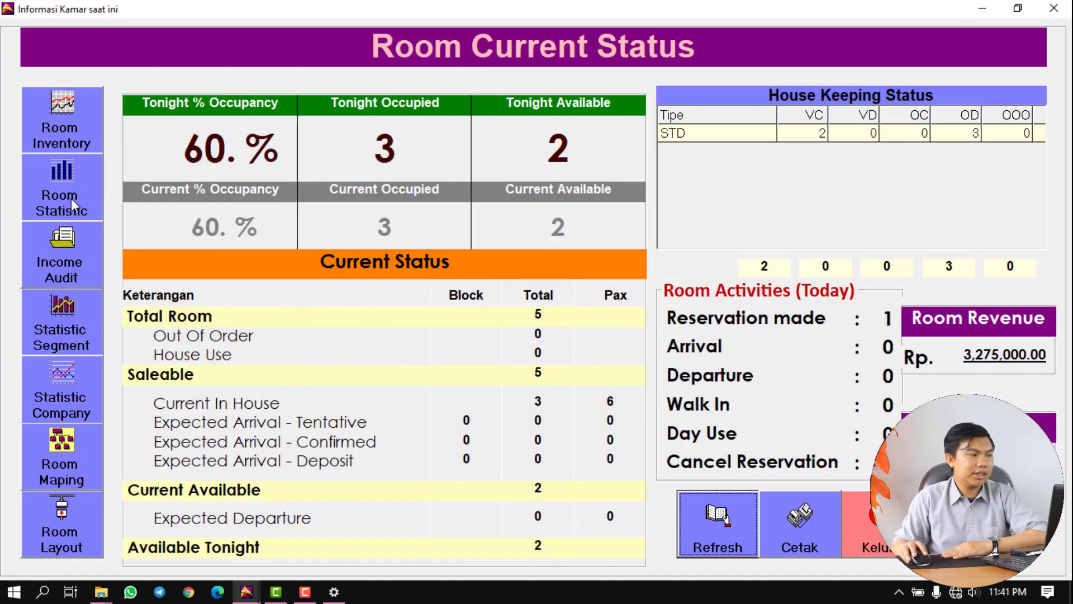
left_click(60, 252)
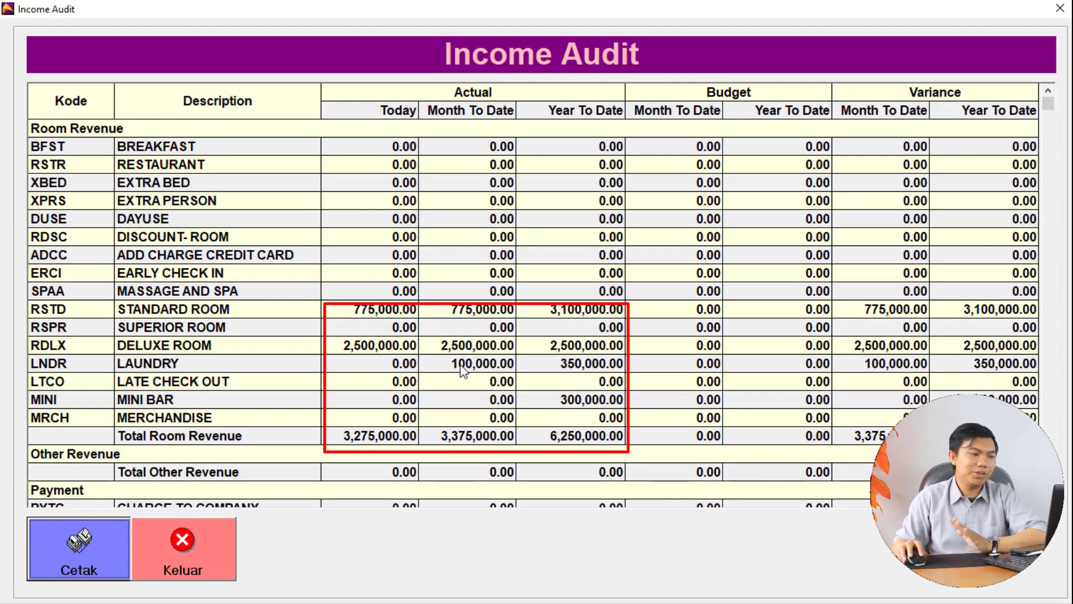
left_click(214, 538)
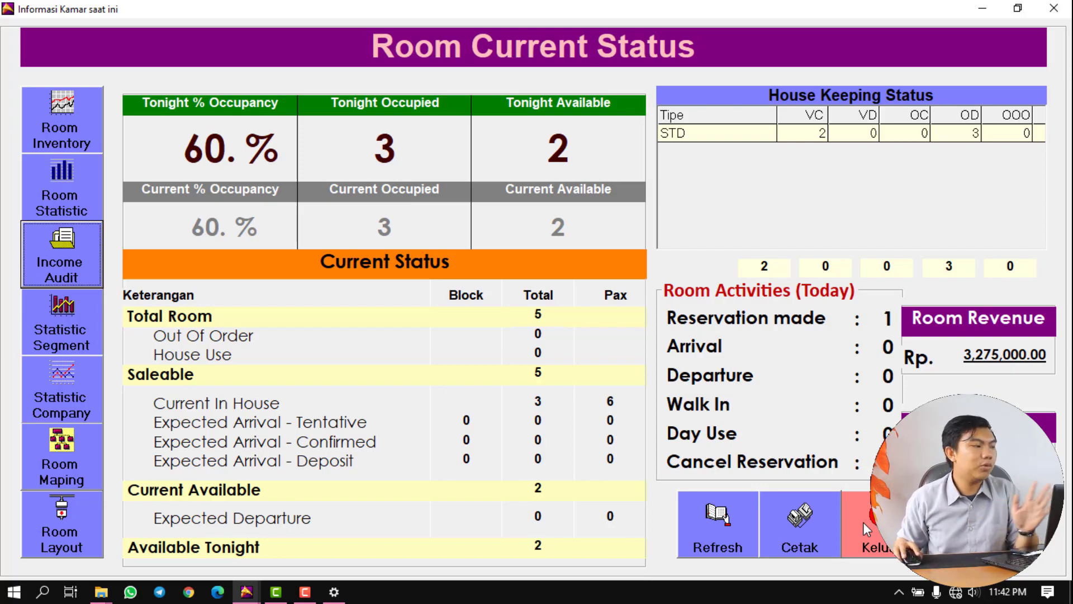
left_click(863, 523)
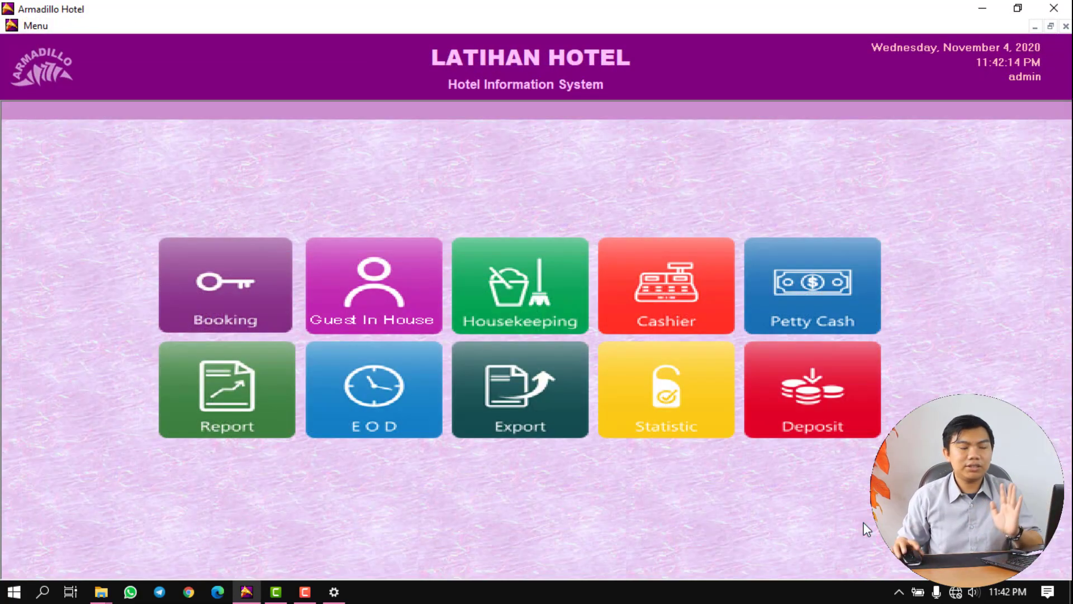